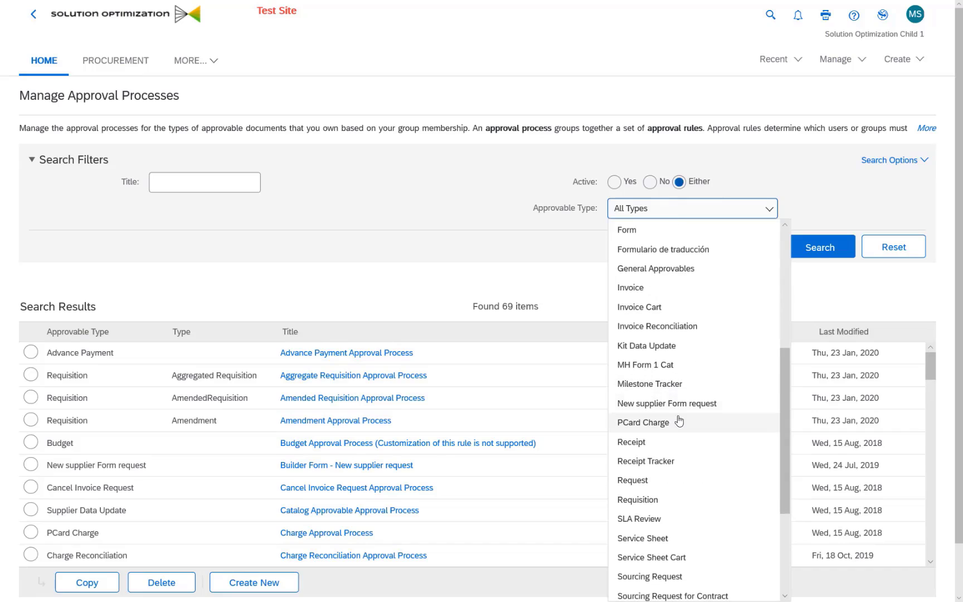
Filter Manage Approval Processes to the Requisition approvable type and search, listing 12 processes
left_click(652, 501)
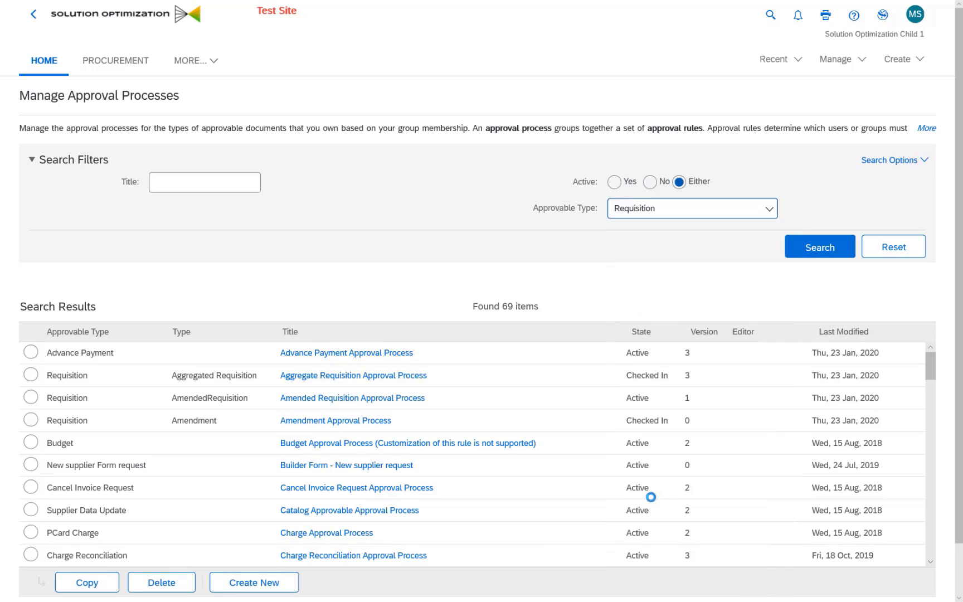
left_click(798, 250)
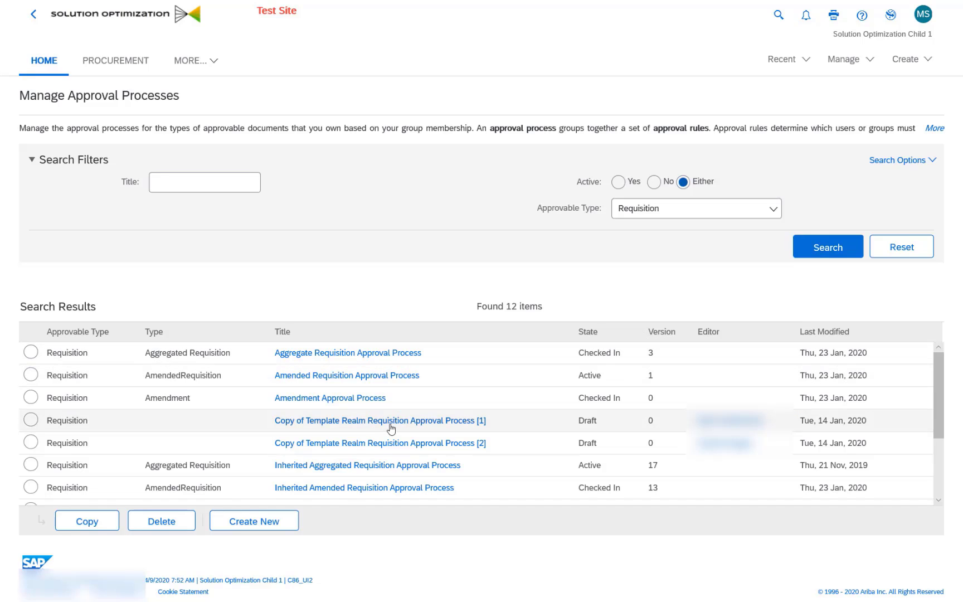
Open Copy of Template Realm Requisition Approval Process [1] and view the Supervisor rule's chain rule
left_click(359, 428)
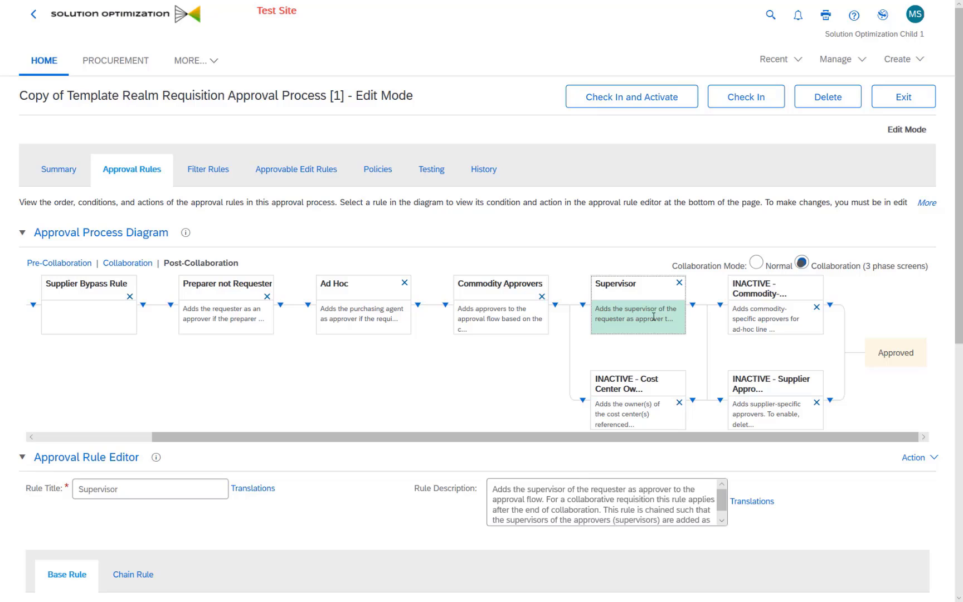
scroll(257, 407, "down", 5)
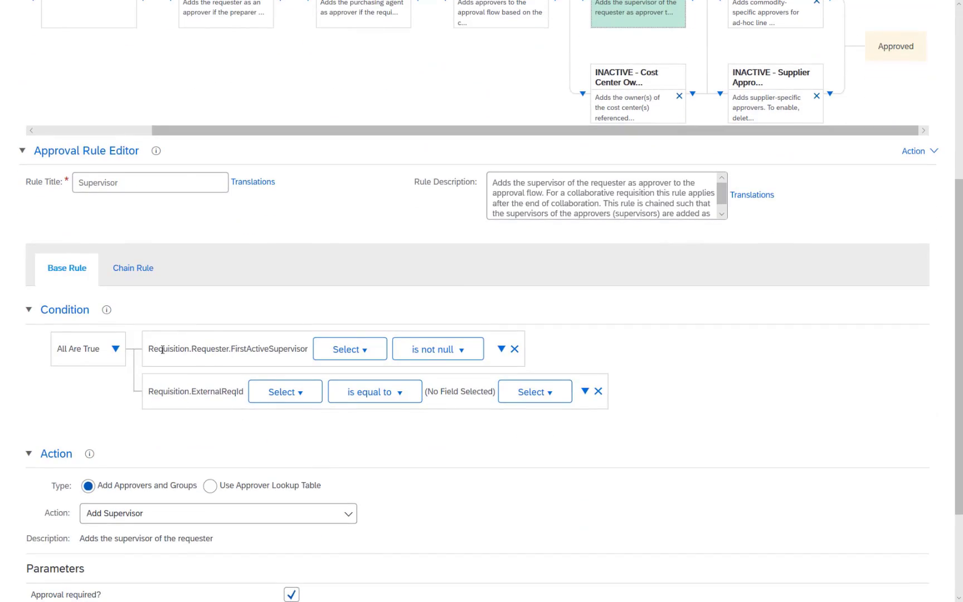
left_click_drag(162, 350, 302, 372)
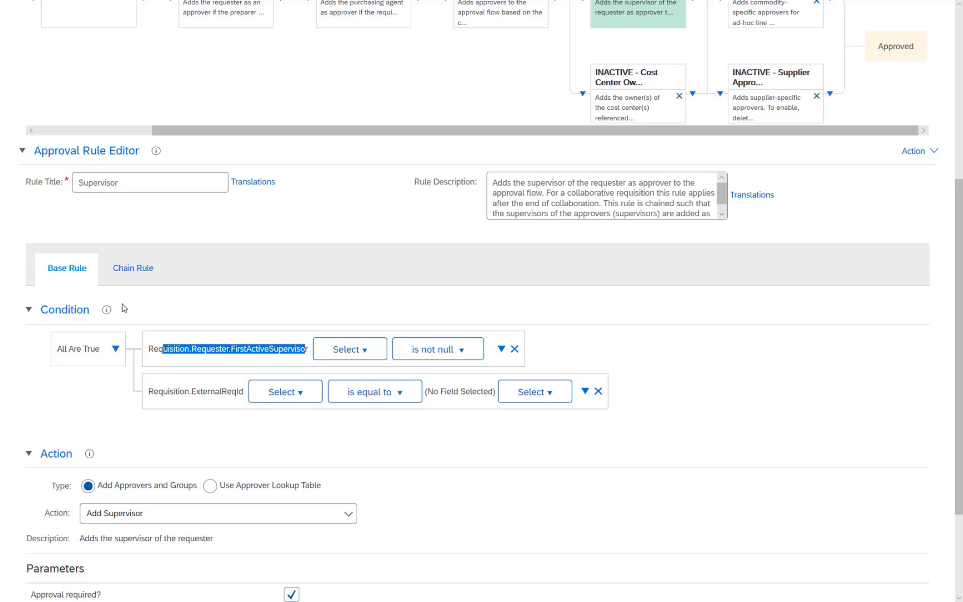
left_click(146, 265)
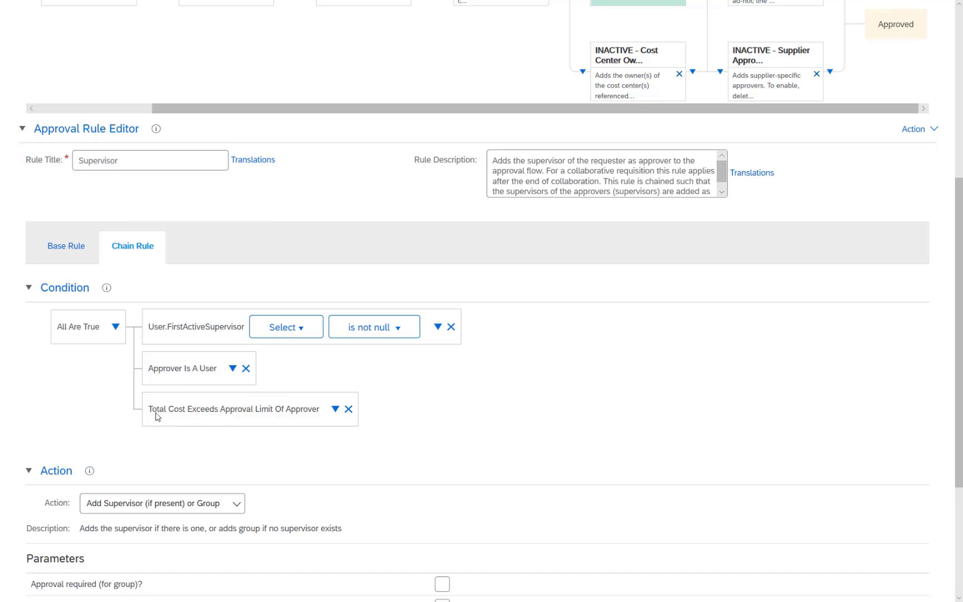
left_click_drag(157, 413, 270, 413)
left_click(259, 417)
scroll(223, 440, "down", 2)
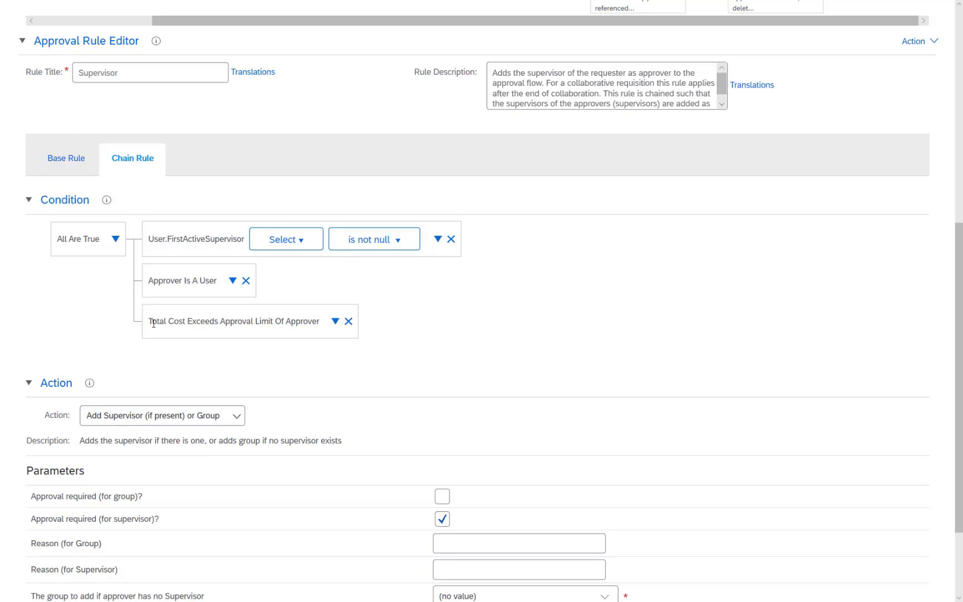
left_click_drag(152, 321, 285, 323)
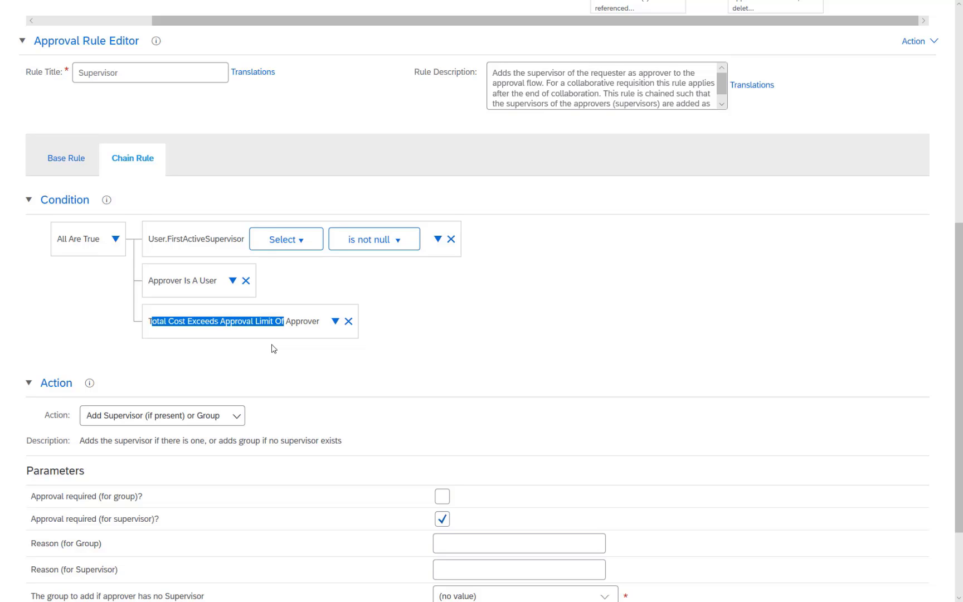
scroll(274, 349, "up", 8)
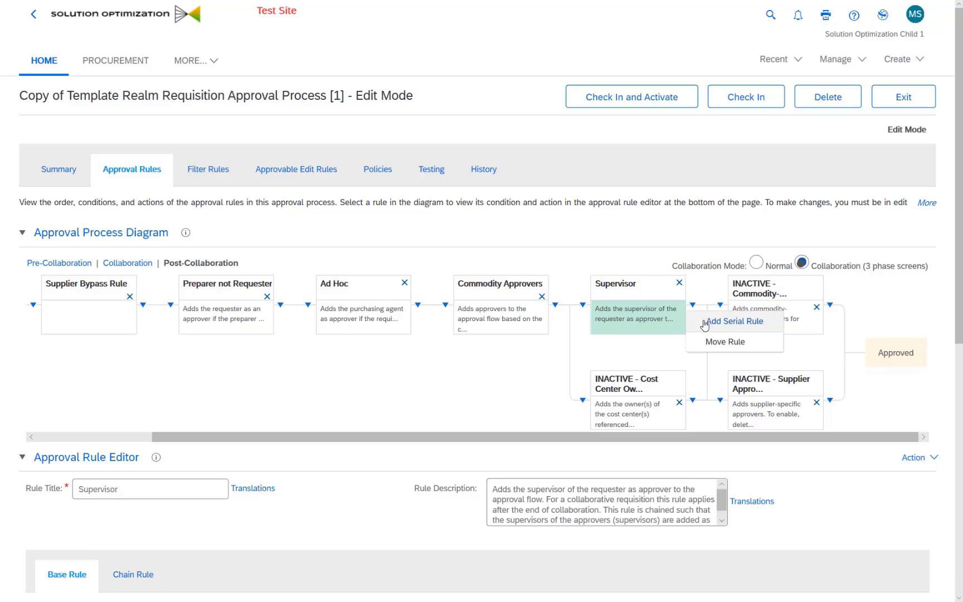
Add a serial rule after Supervisor titled 'Cost Centers', described 'Adds cost center owner for approval'
left_click(703, 320)
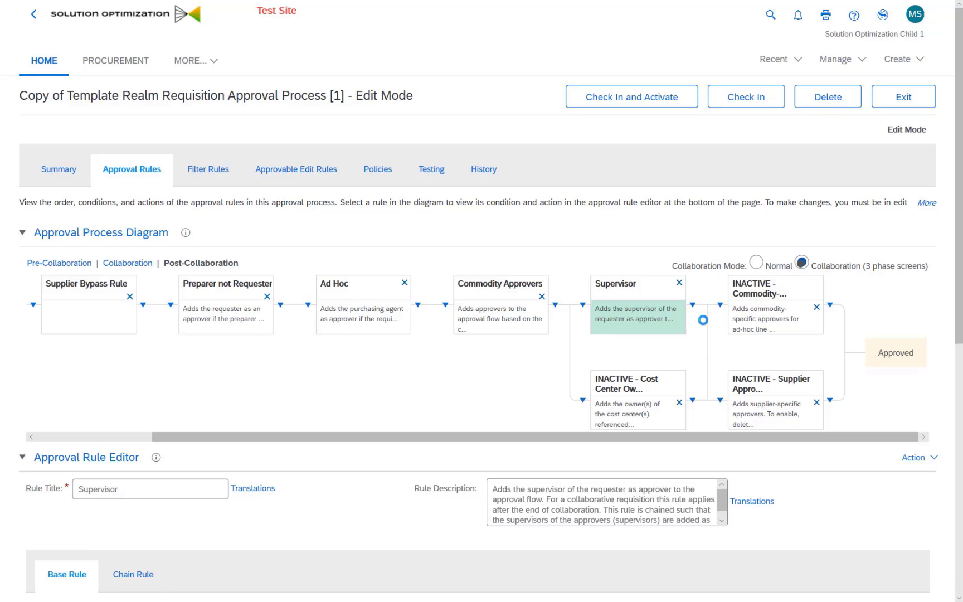
left_click_drag(178, 494, 77, 490)
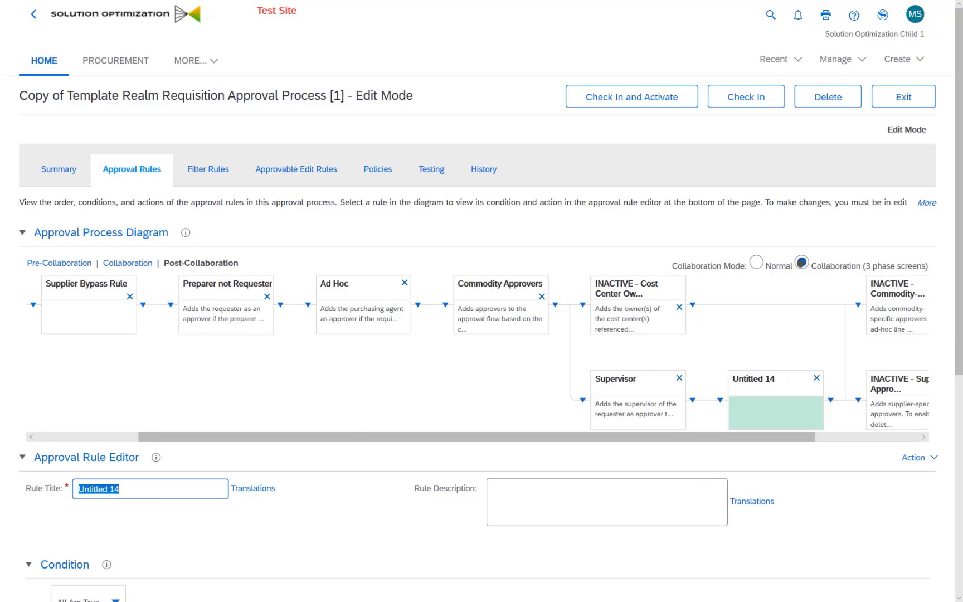
type("Cost Centers")
key("Return")
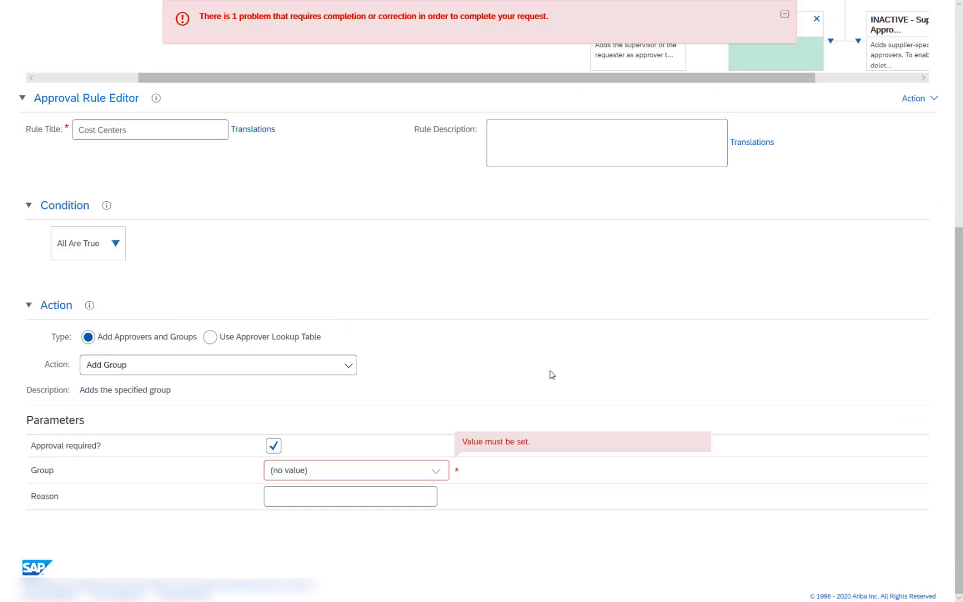
left_click(546, 161)
type("Adds c")
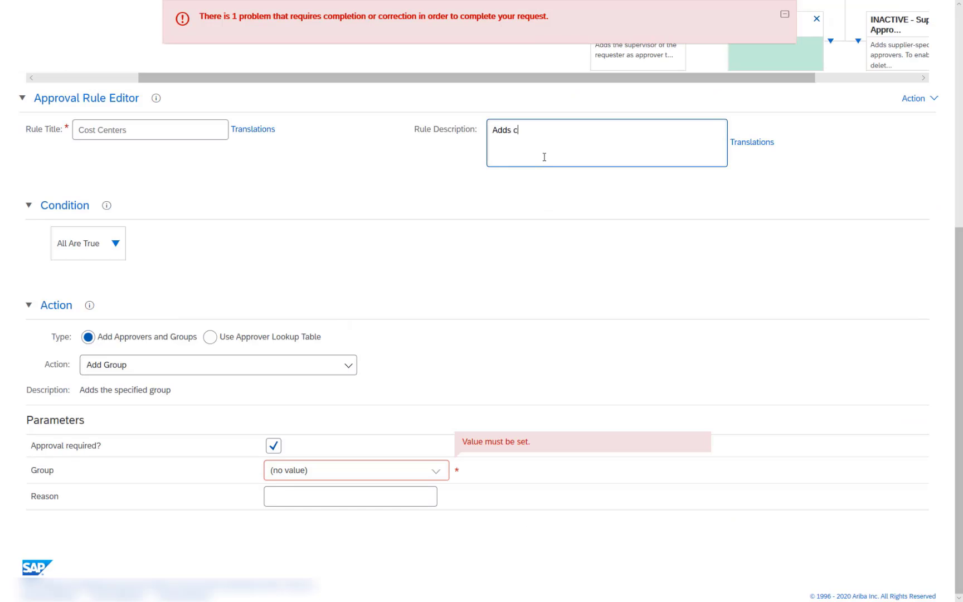
type("ost center owner for approval")
scroll(134, 372, "up", 2)
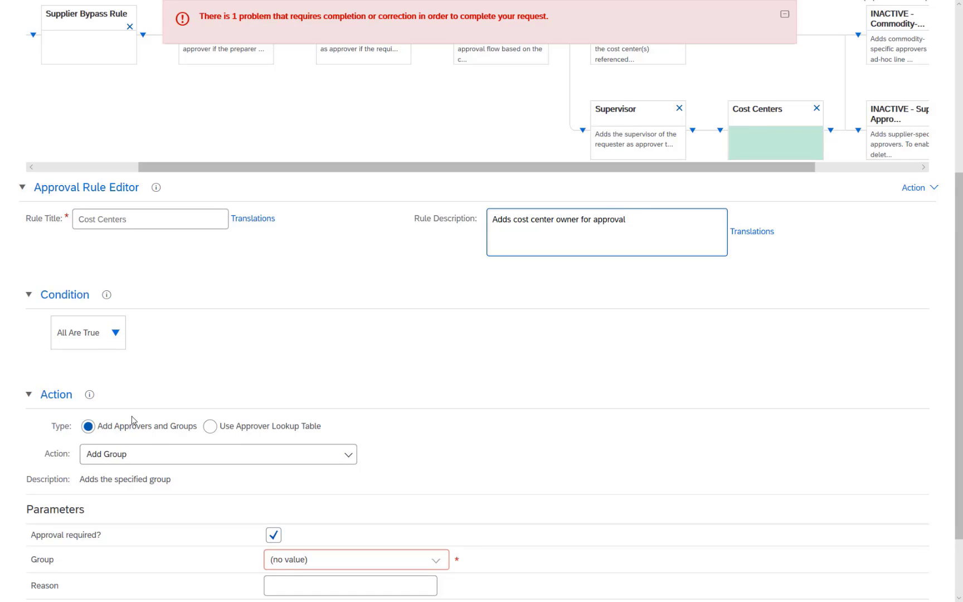
left_click(116, 334)
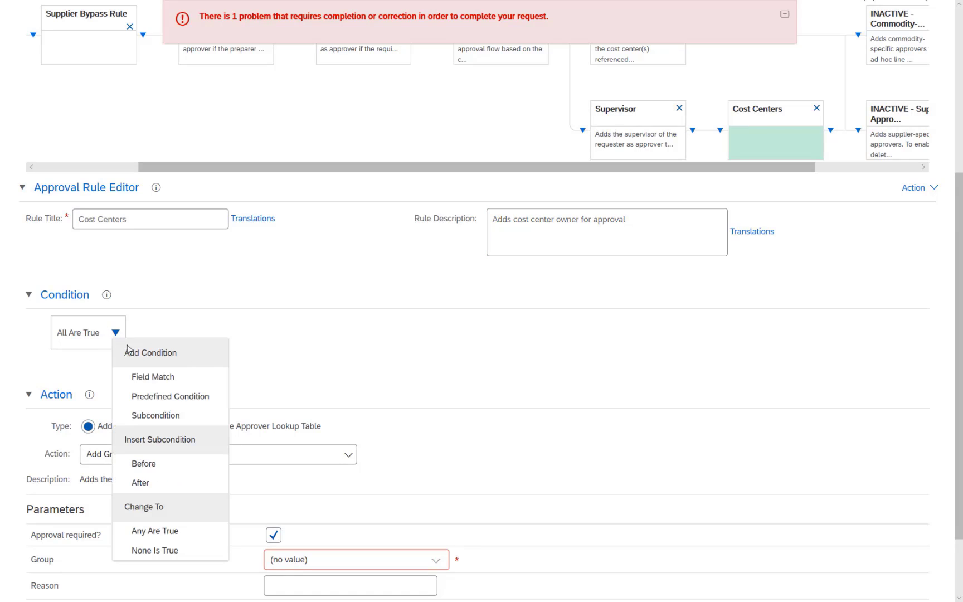
Add a Field Match condition on the Requisition.IsImportedReq field
left_click(134, 384)
left_click(276, 336)
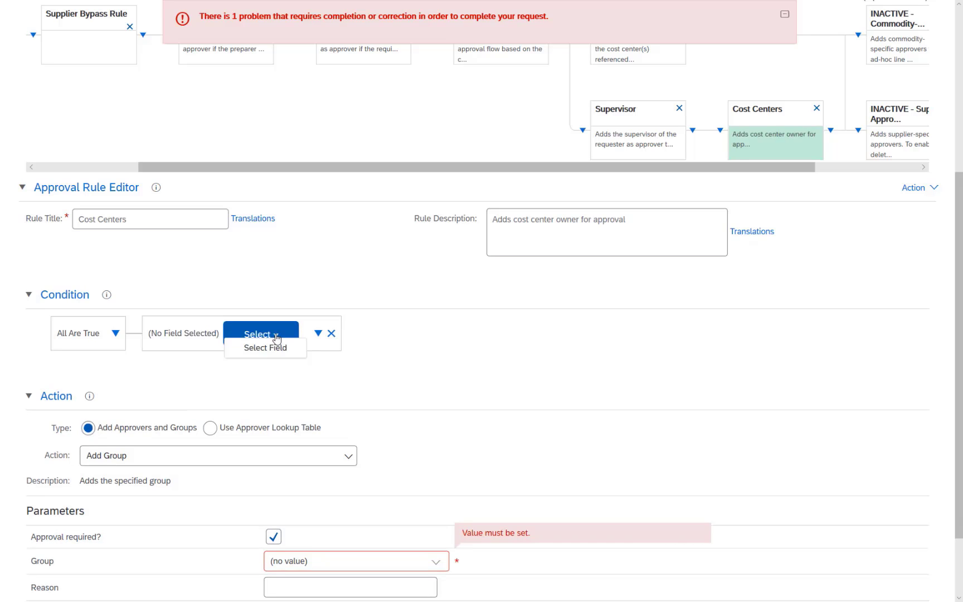
left_click(279, 347)
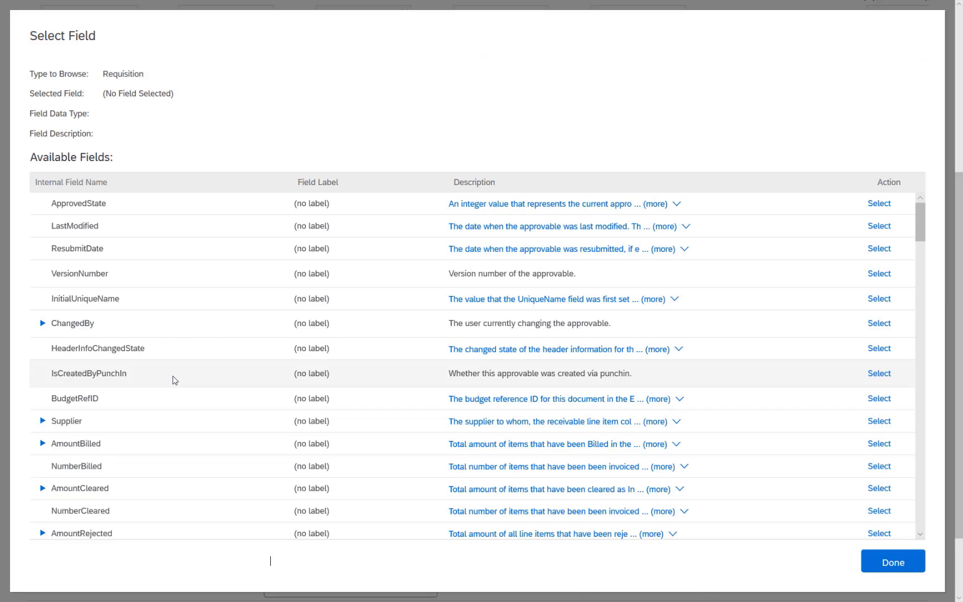
scroll(174, 381, "down", 3)
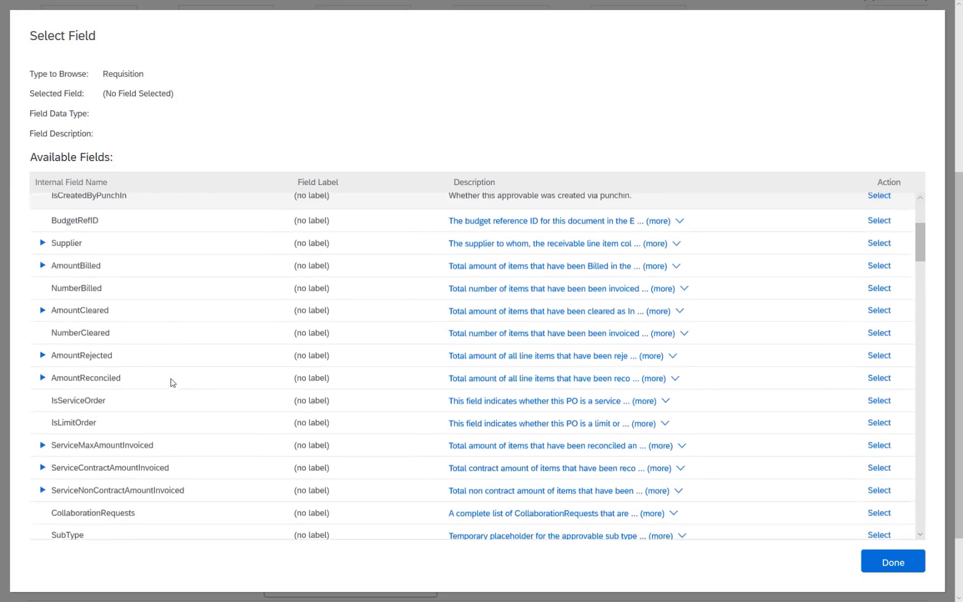
scroll(172, 383, "down", 2)
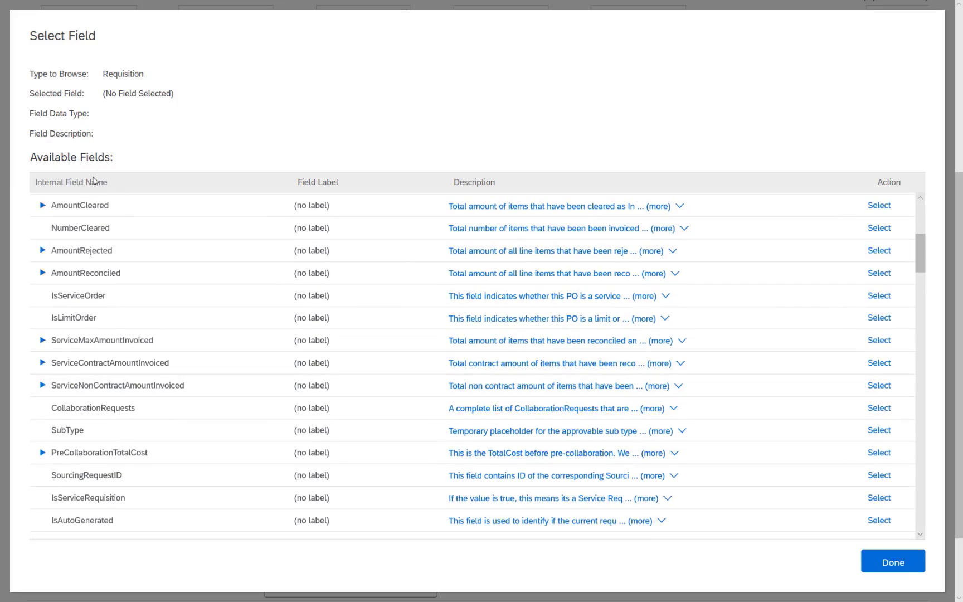
left_click(94, 182)
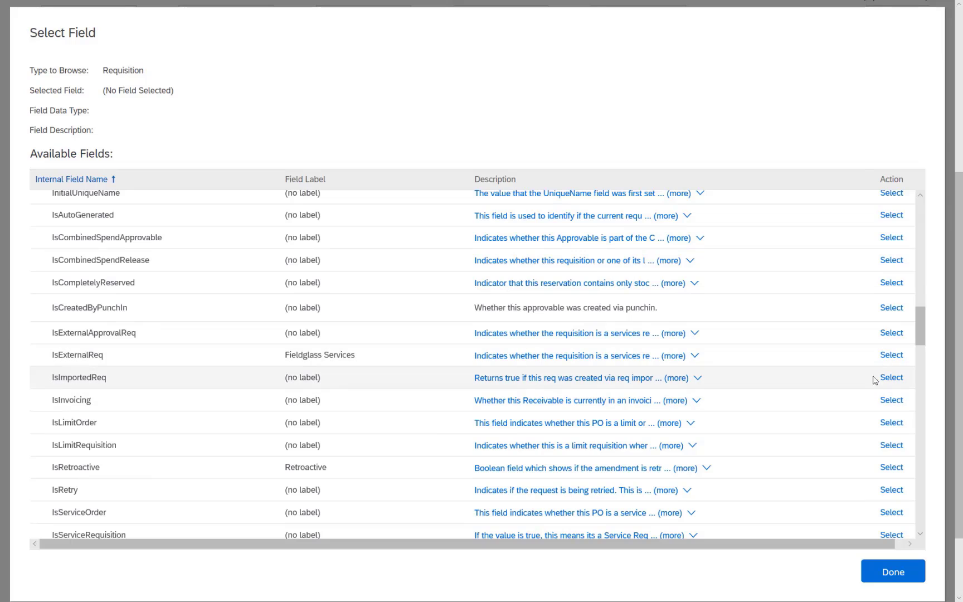
left_click(891, 378)
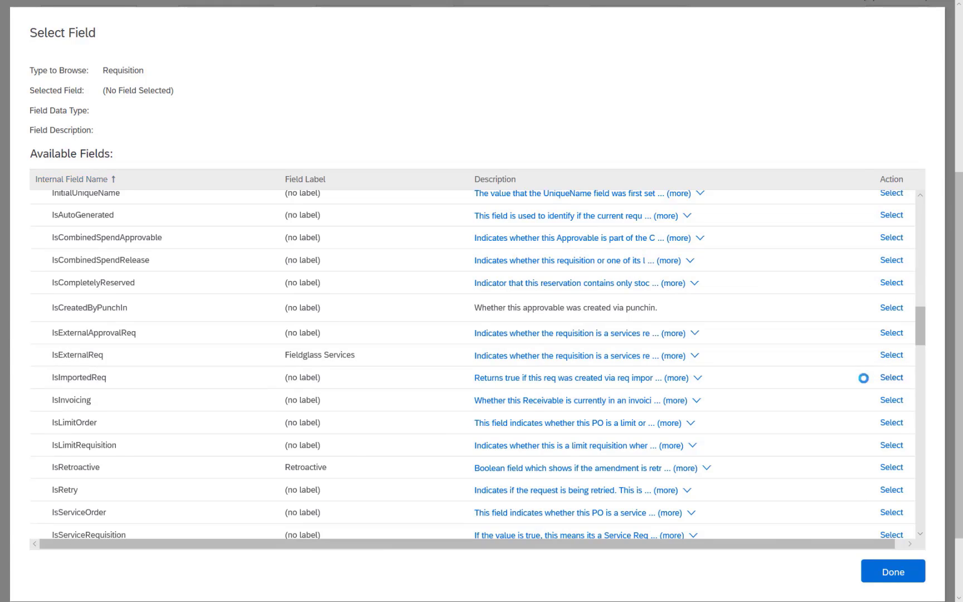
Set the condition's comparison value to No, so IsImportedReq must equal False
left_click(534, 337)
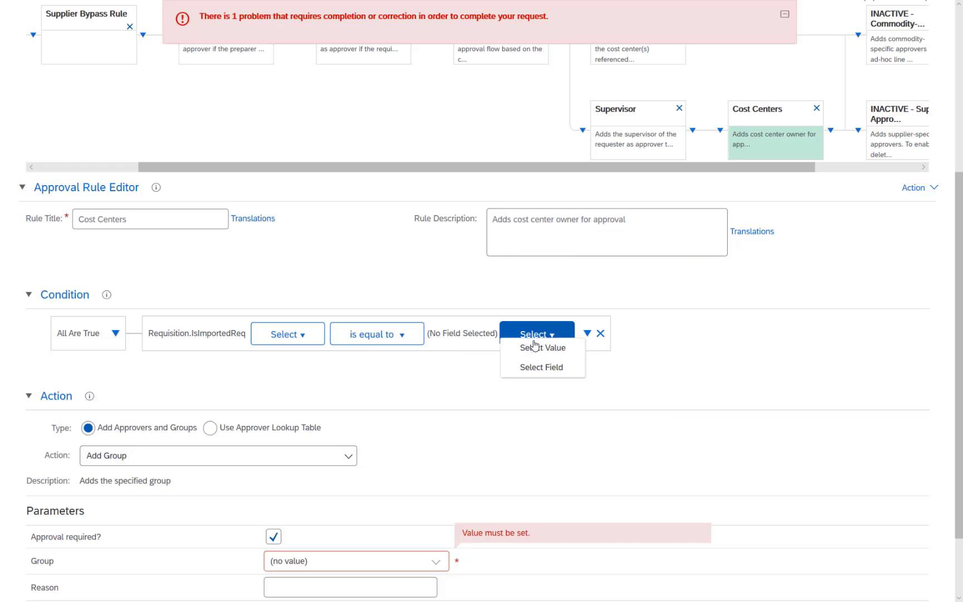
left_click(541, 349)
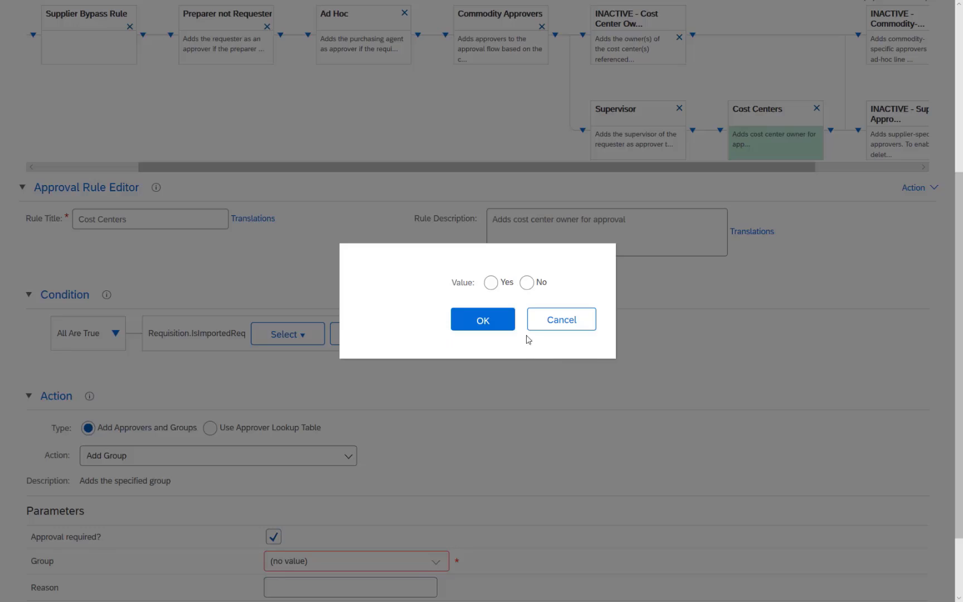
left_click(526, 282)
left_click(499, 324)
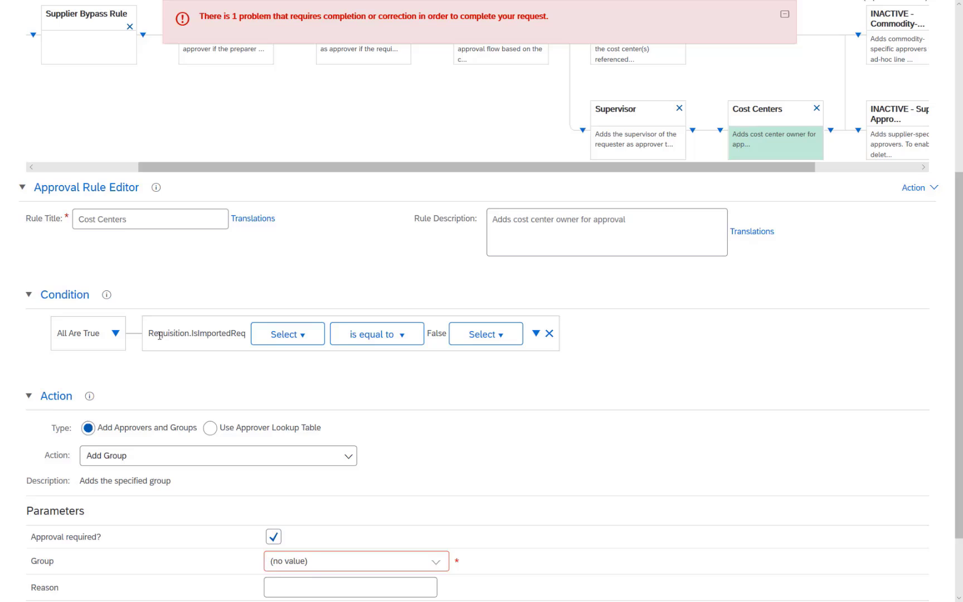
left_click_drag(157, 335, 231, 372)
left_click(232, 374)
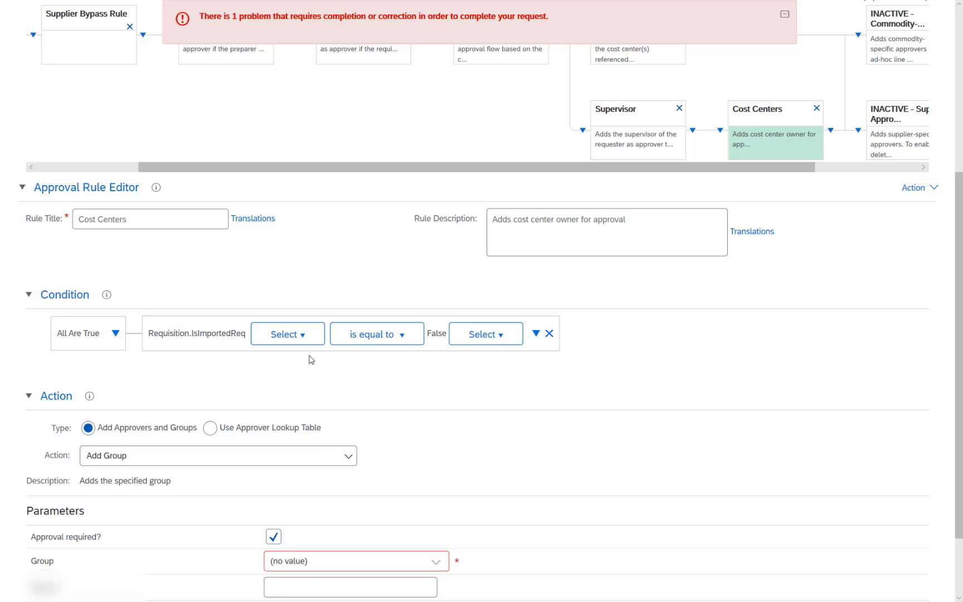
scroll(311, 359, "down", 2)
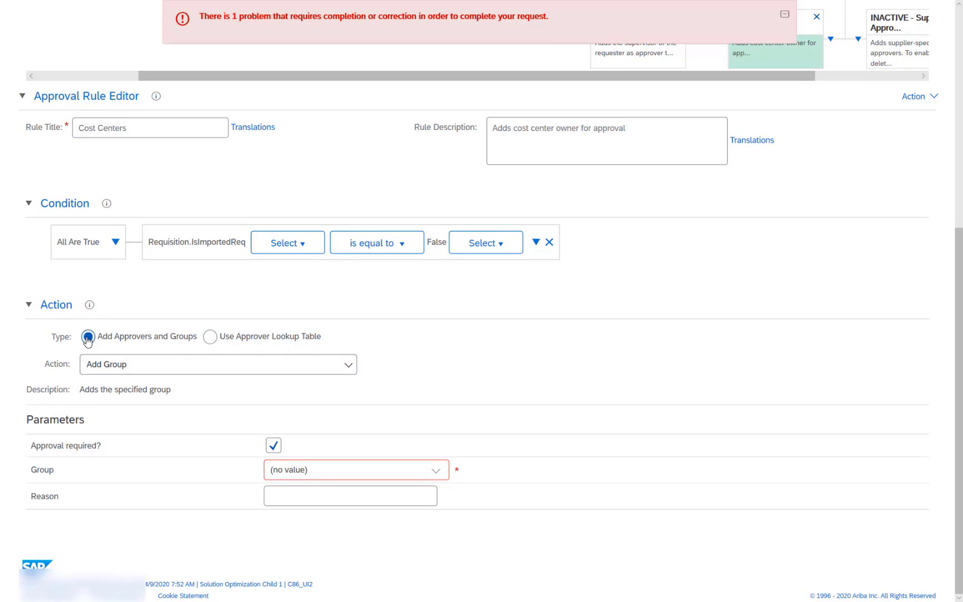
Use an approver lookup table with a CostCenter column from LineItems.Accountings.AllSplitAccountings.CostCenter
left_click(125, 366)
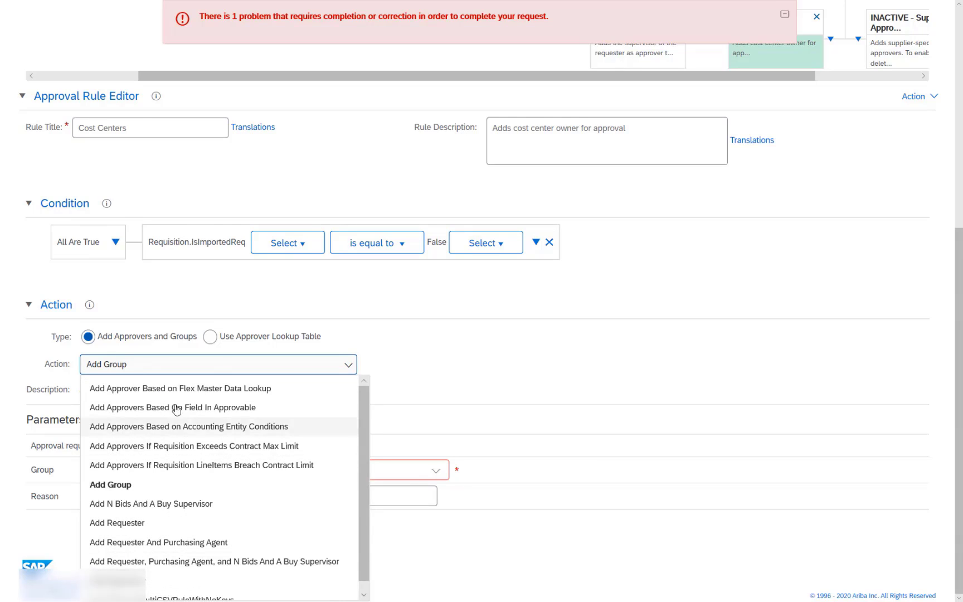
left_click(210, 336)
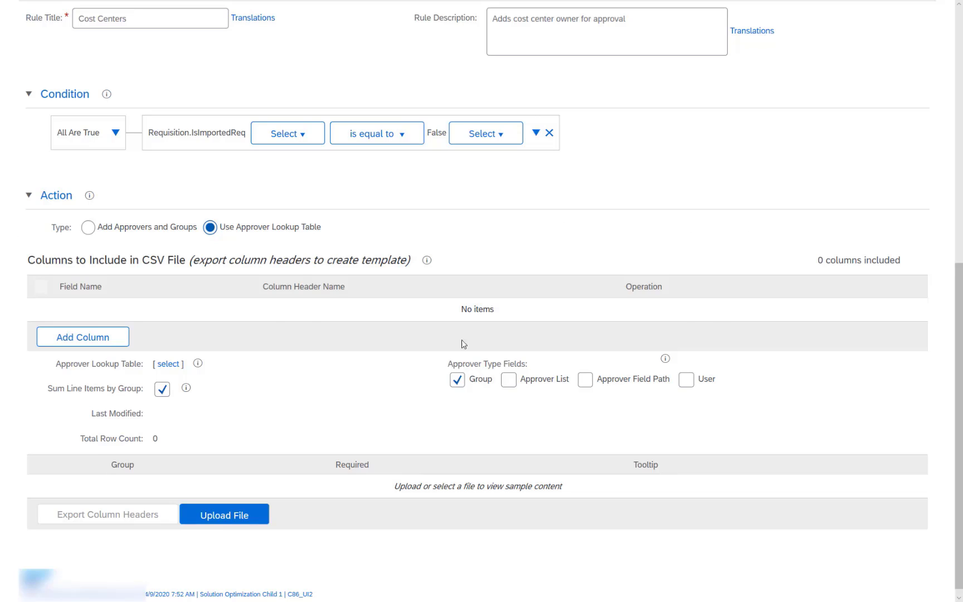
left_click(102, 338)
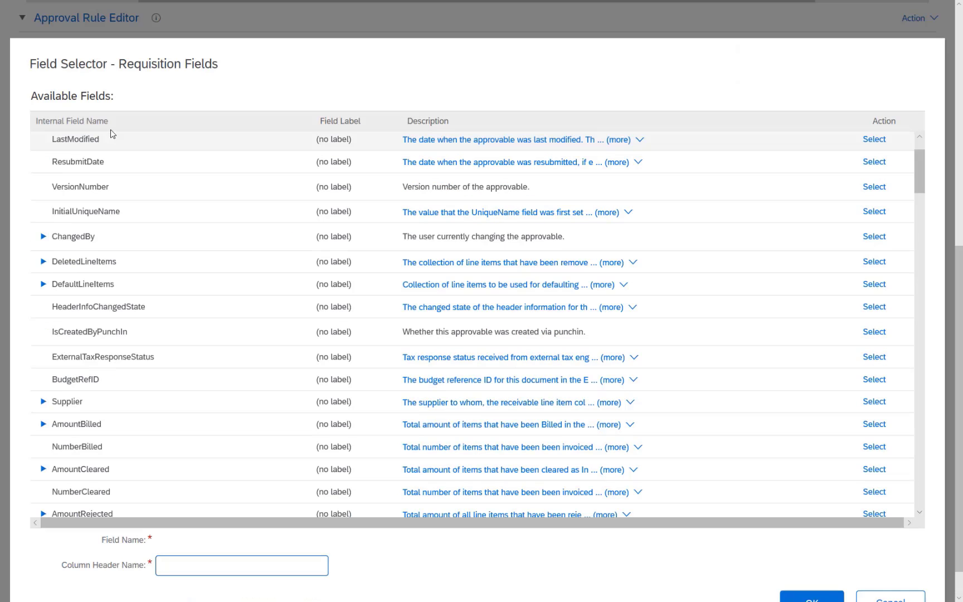
left_click(60, 126)
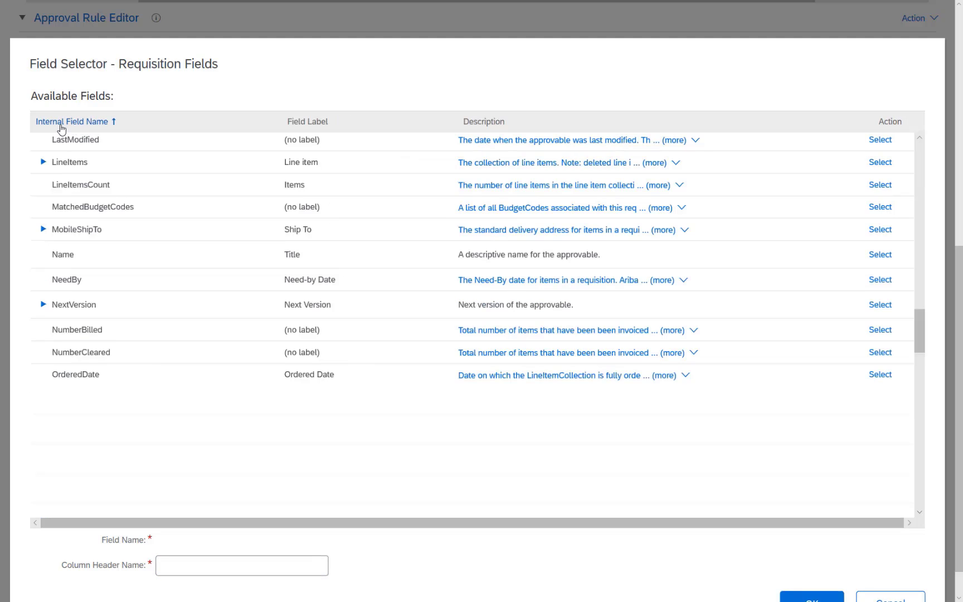
left_click(43, 164)
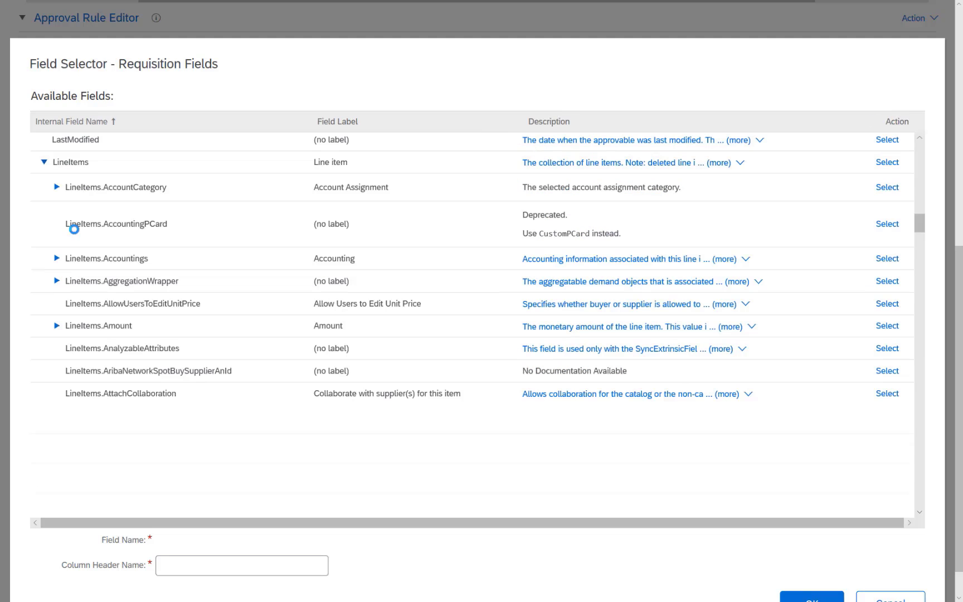
left_click(57, 259)
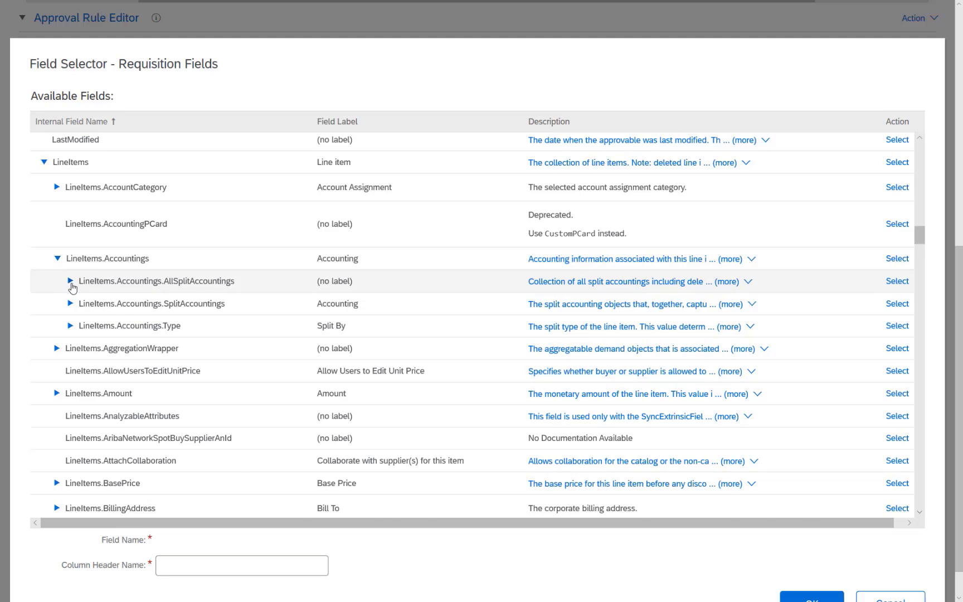
left_click(70, 281)
scroll(333, 412, "down", 2)
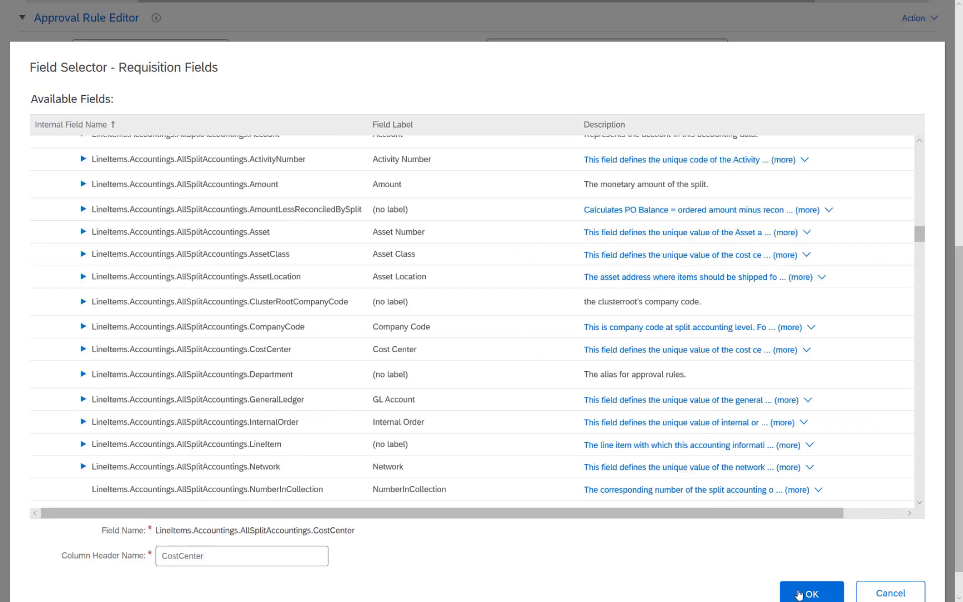
left_click(798, 594)
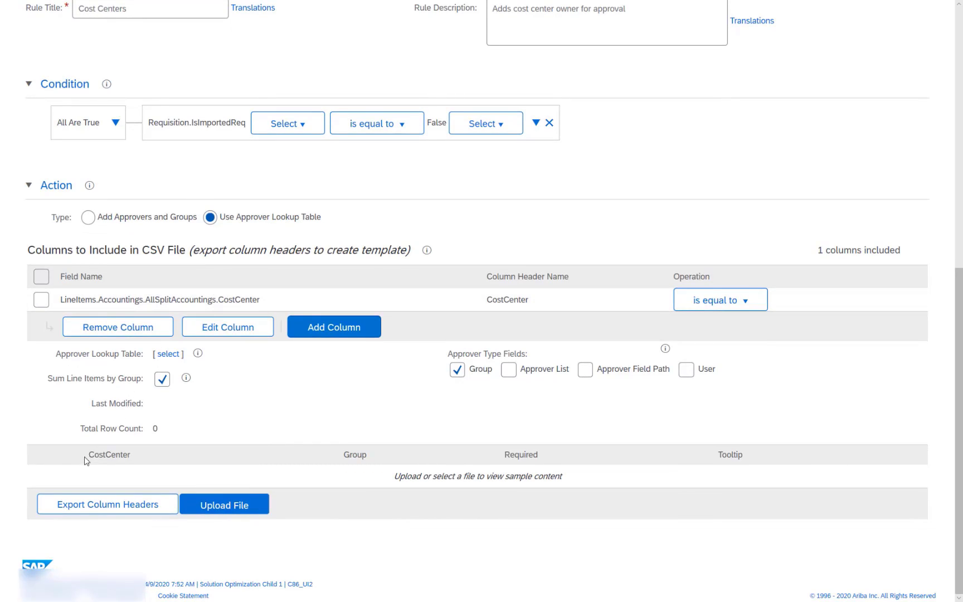
Use User and Approver Field Path approver types instead of Group, and export the headers CSV to Excel
left_click_drag(86, 460, 147, 455)
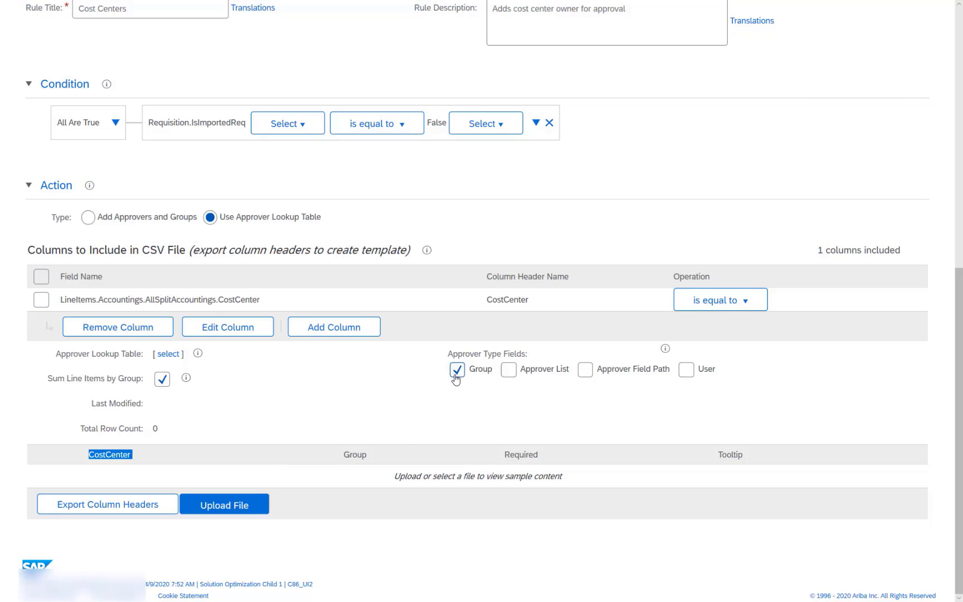
left_click(686, 370)
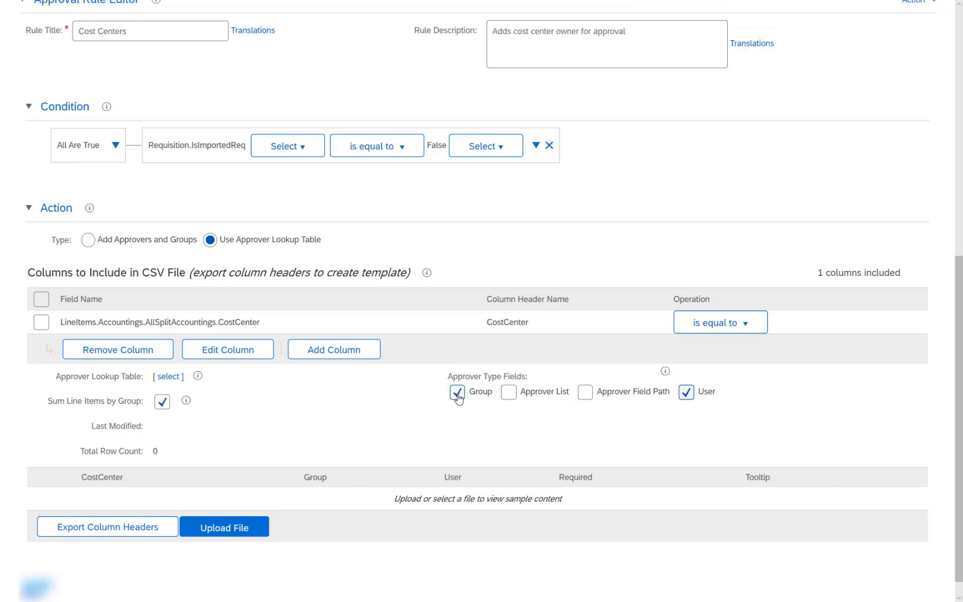
left_click(458, 393)
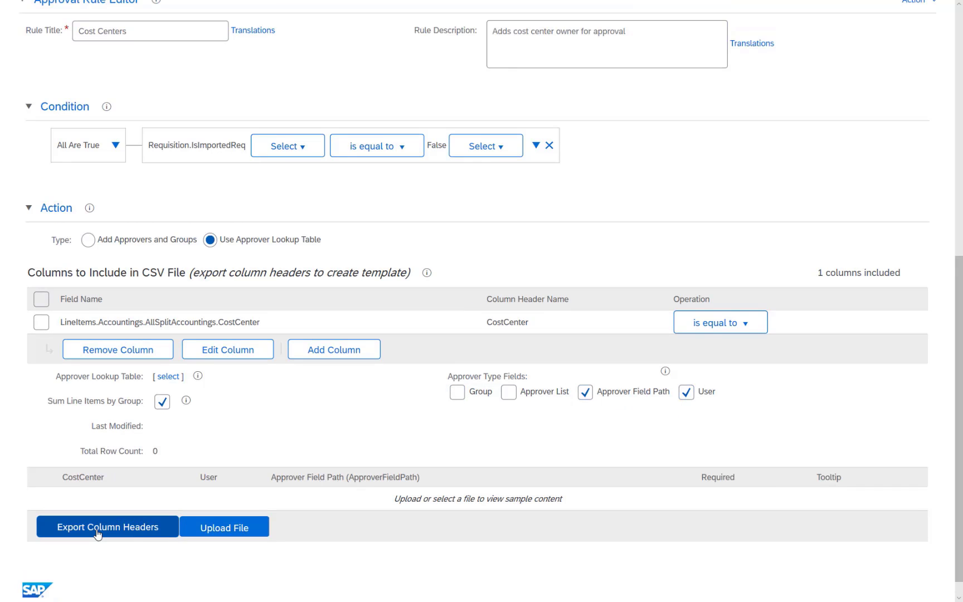
left_click(97, 532)
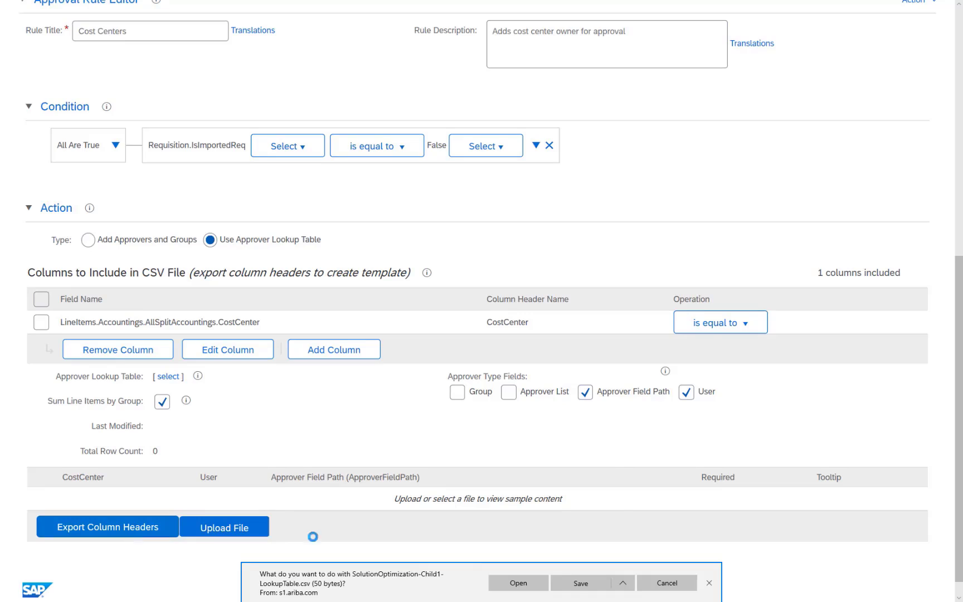
left_click(526, 584)
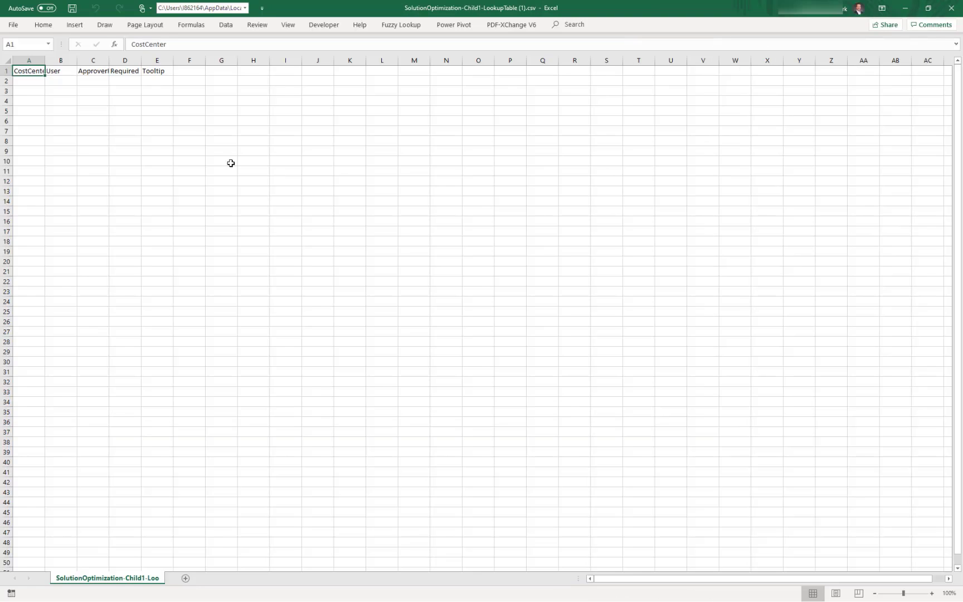
Enter cost center 12345 with the approver user's e-mail in row 2 and autofit columns A–C
left_click(31, 81)
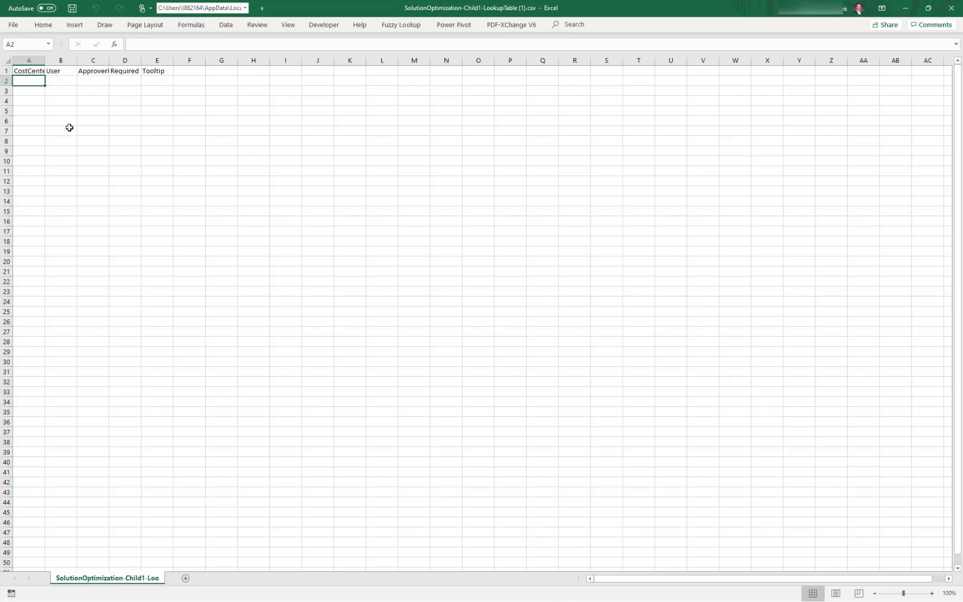
type("12345")
key("Tab")
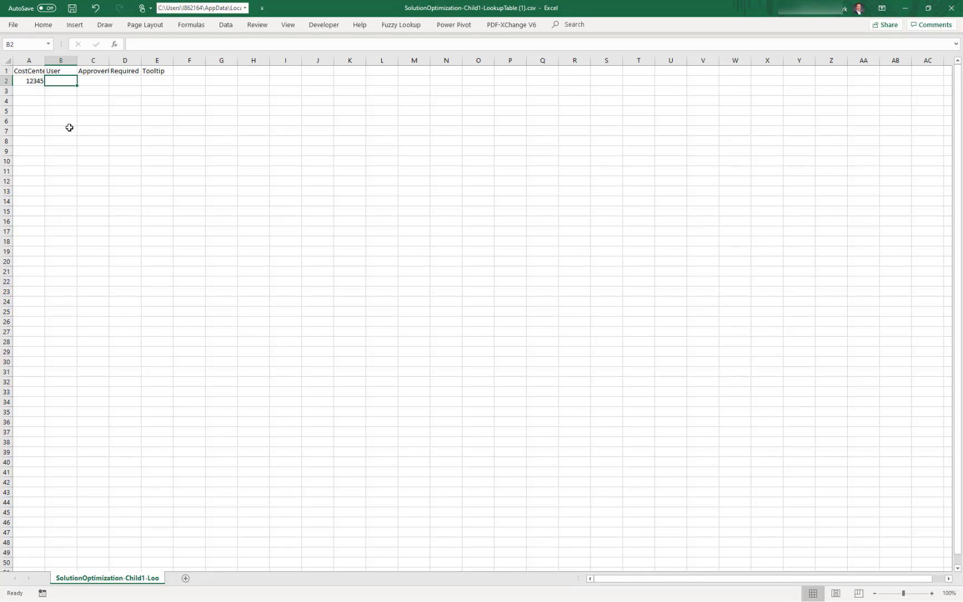
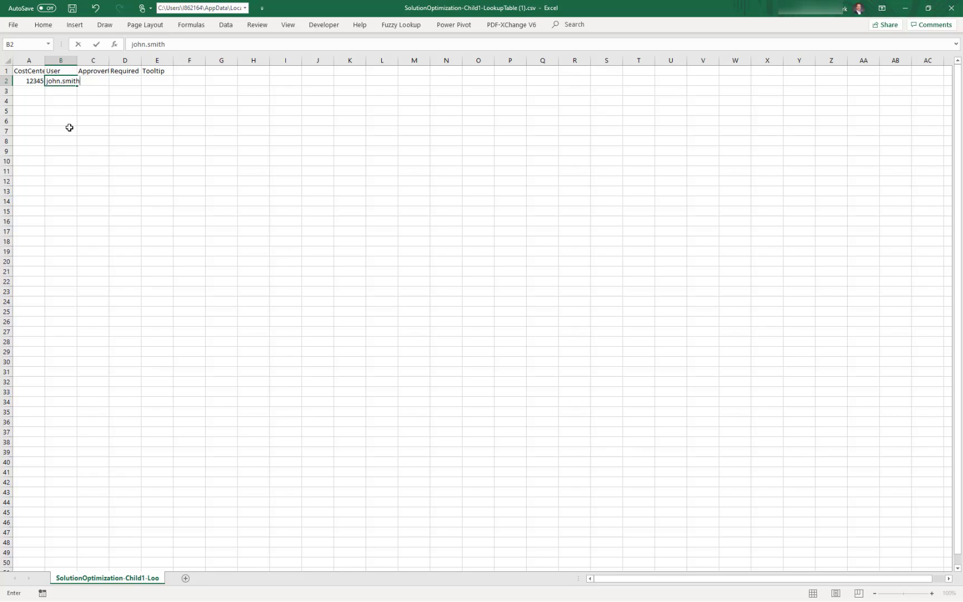
key("Tab")
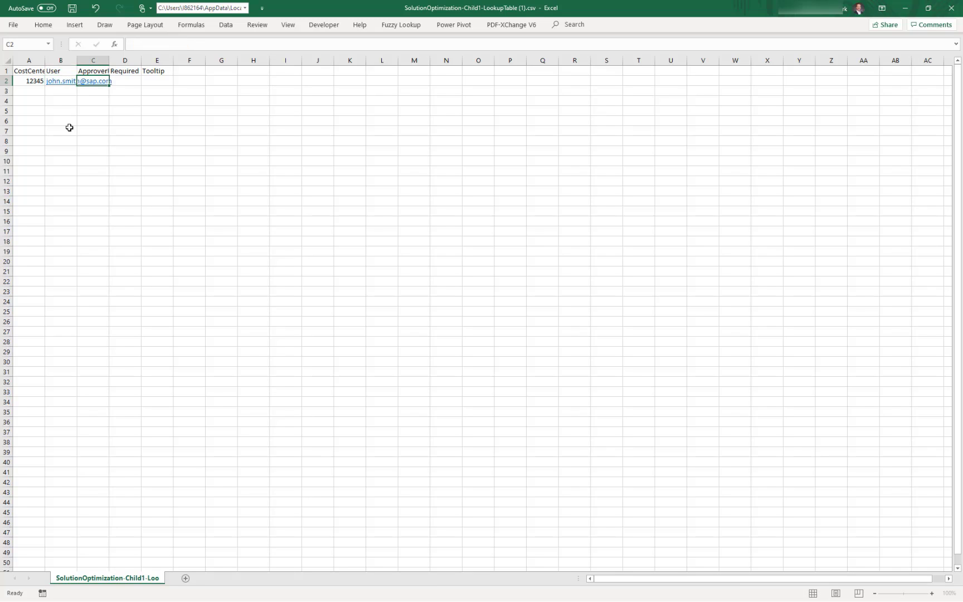
double_click(109, 60)
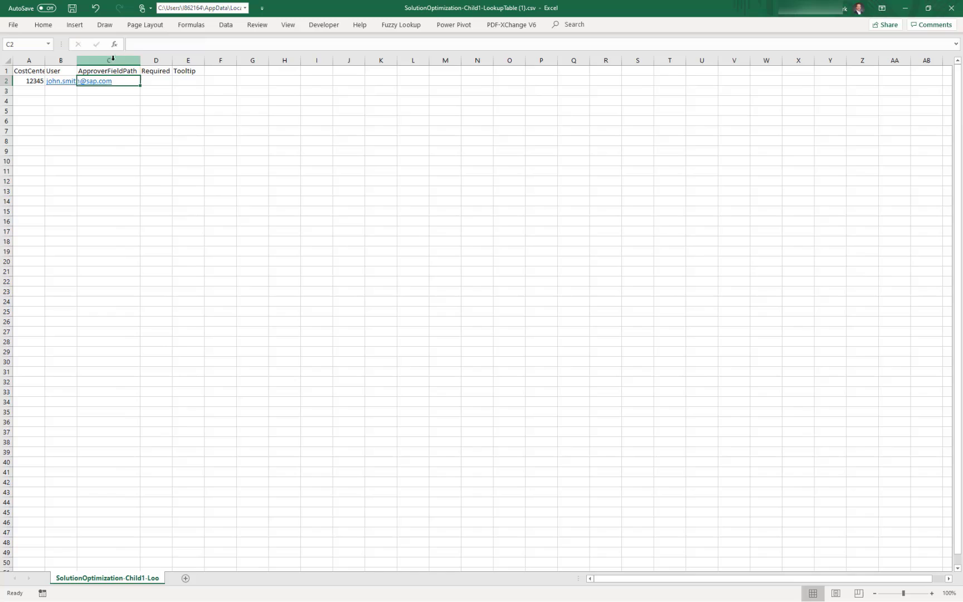
double_click(78, 60)
double_click(45, 60)
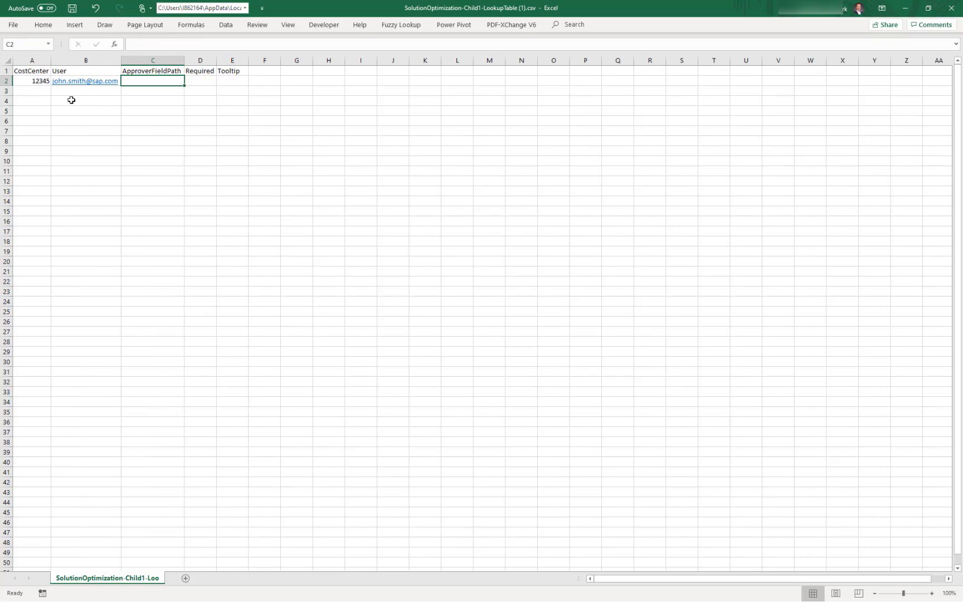
Add a wildcard * row with the Requisition.Requester field path pasted into C3
left_click(34, 94)
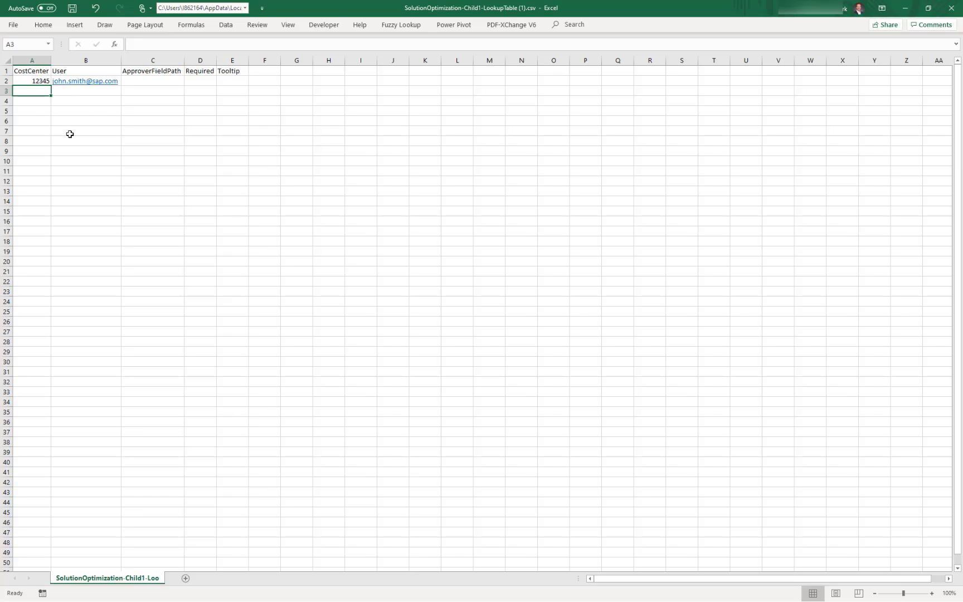
type("*")
key("Tab")
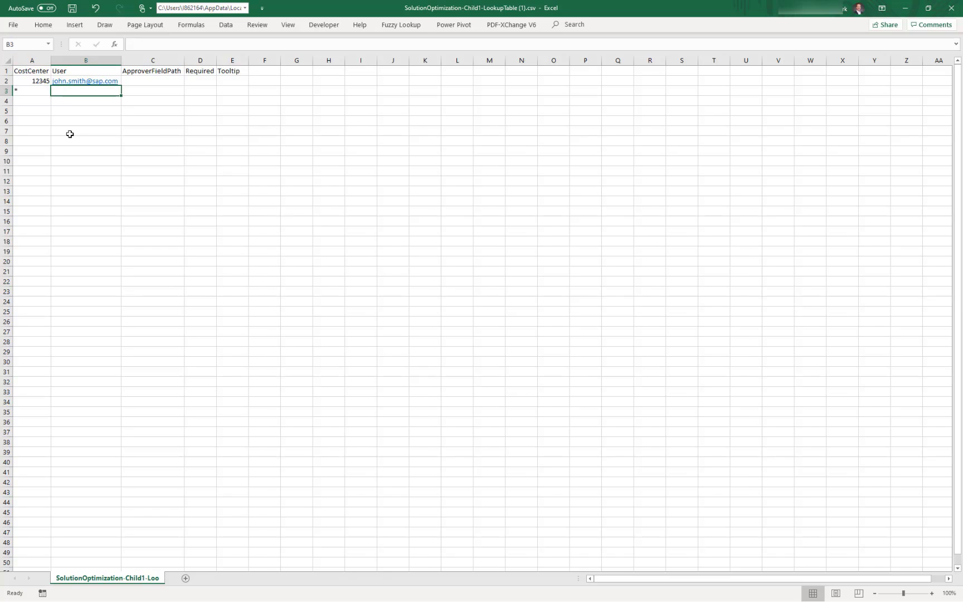
key("Tab")
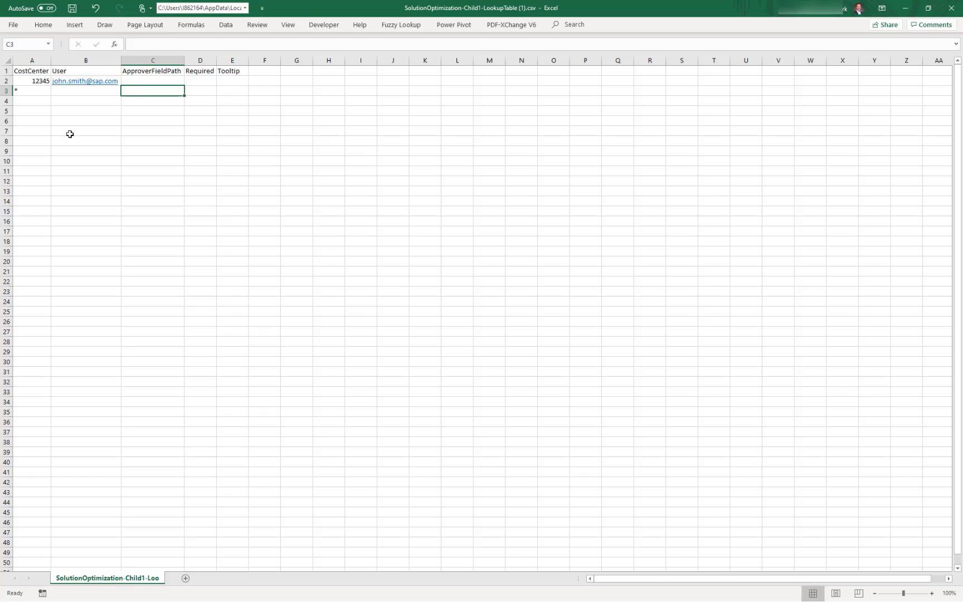
type("Requisition.Requester")
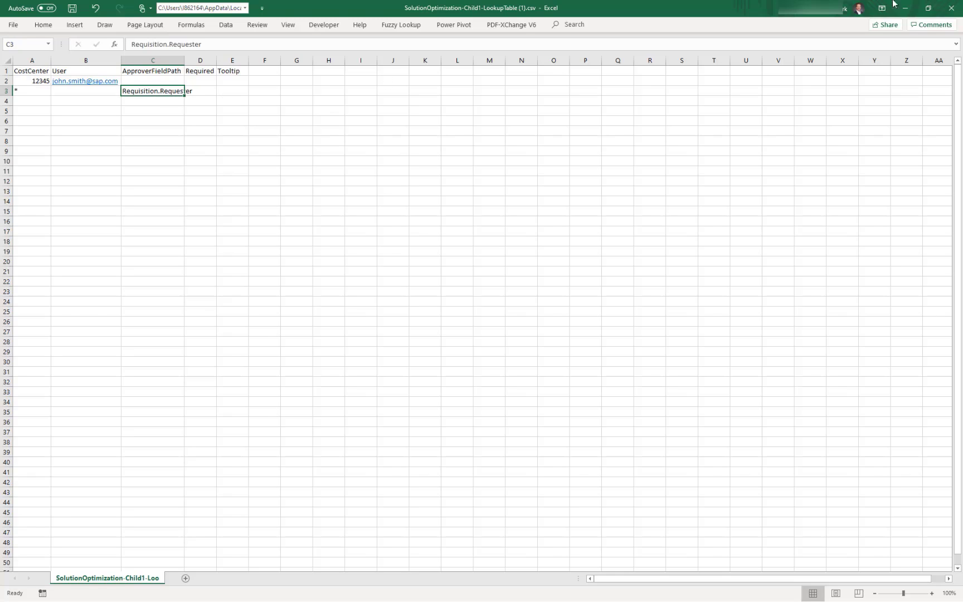
left_click(905, 7)
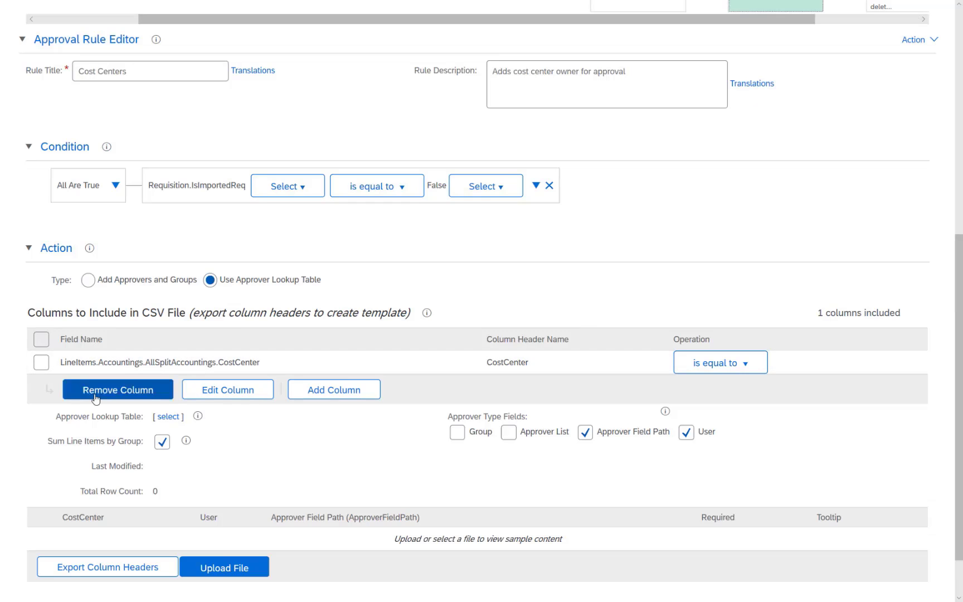
Find and select the Requester.Supervisor field in the requisition field selector, sorted by internal name
left_click(325, 397)
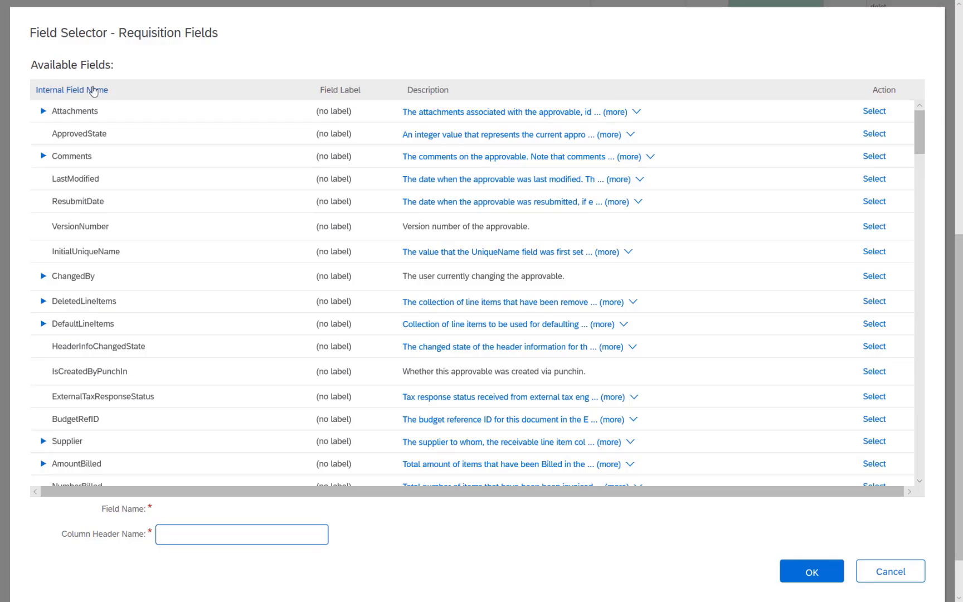
left_click(89, 94)
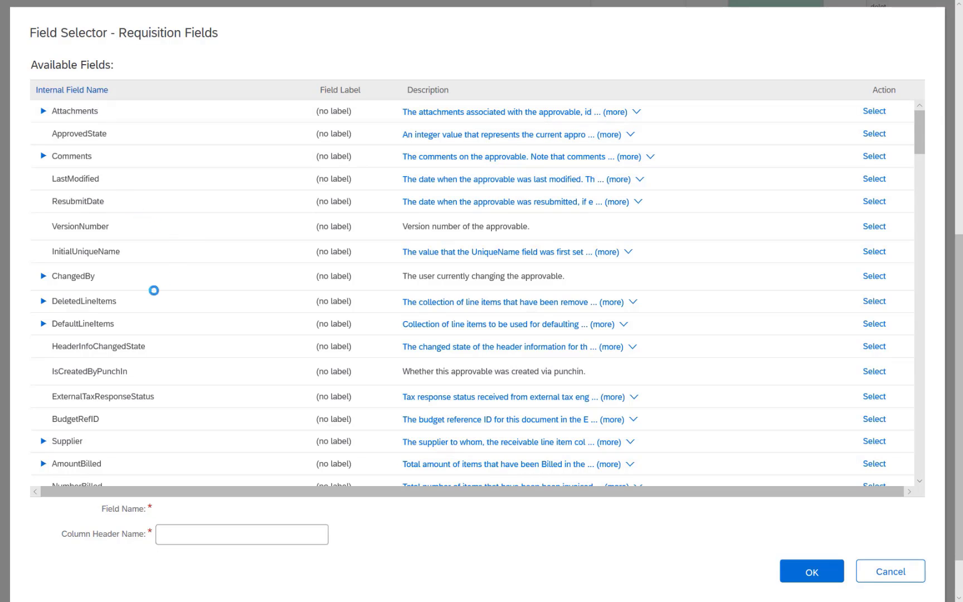
scroll(152, 314, "down", 20)
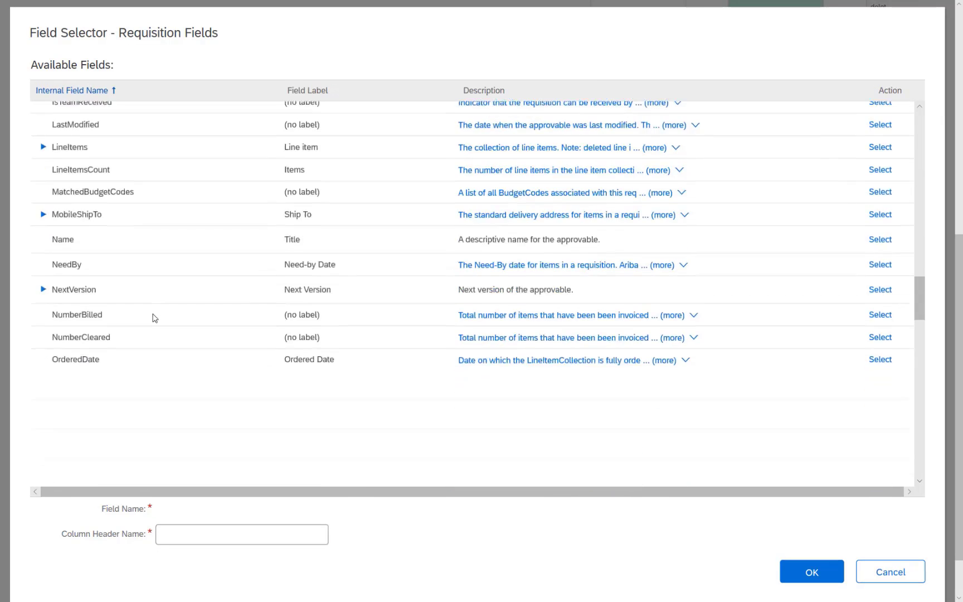
scroll(154, 317, "down", 5)
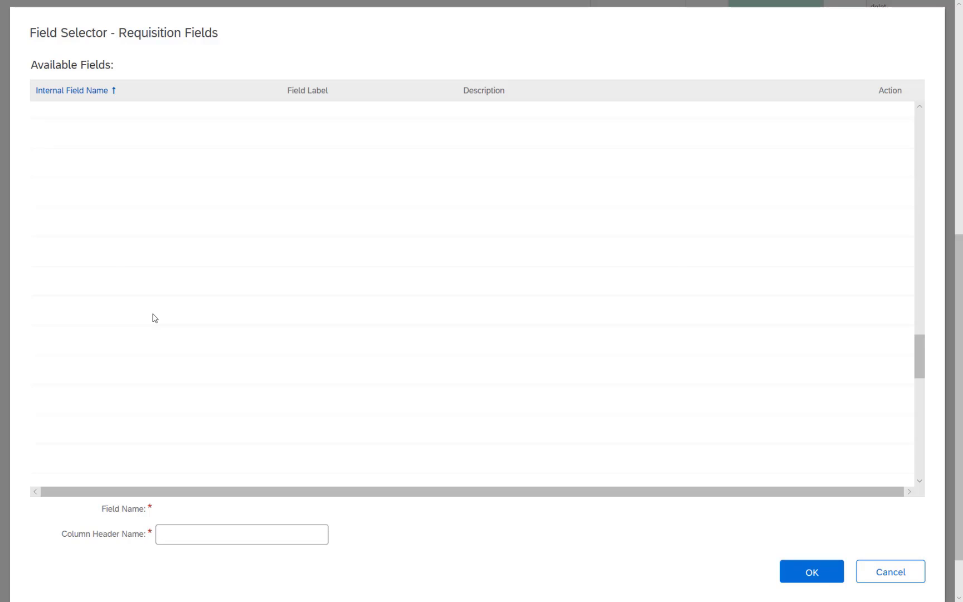
scroll(154, 318, "down", 3)
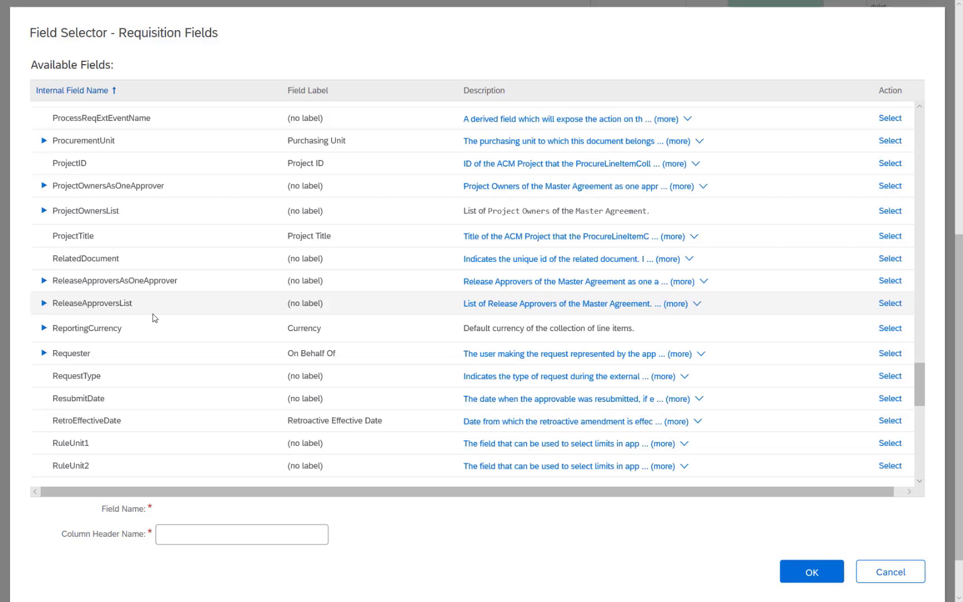
left_click(44, 353)
scroll(167, 376, "down", 5)
scroll(157, 377, "down", 5)
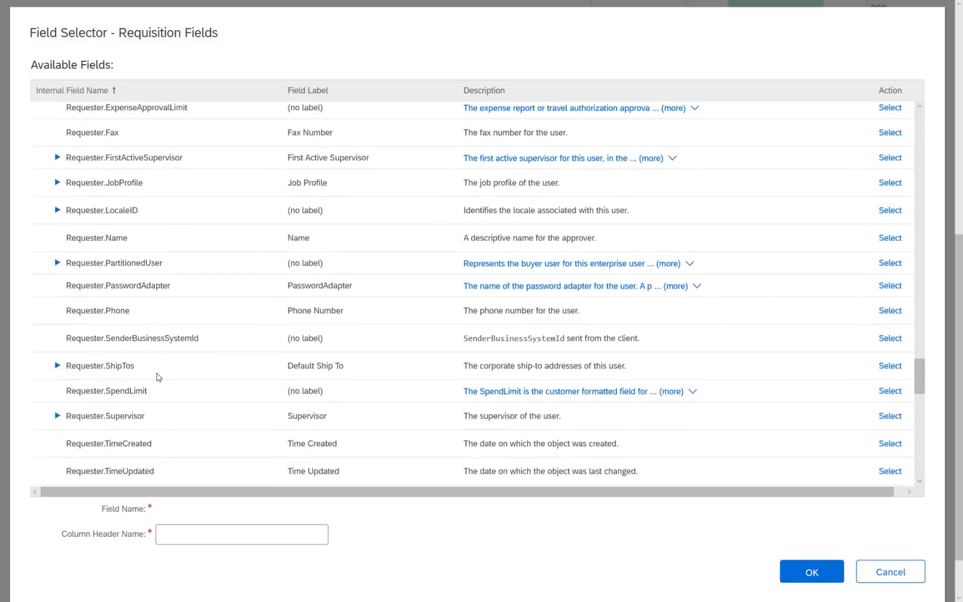
left_click(57, 329)
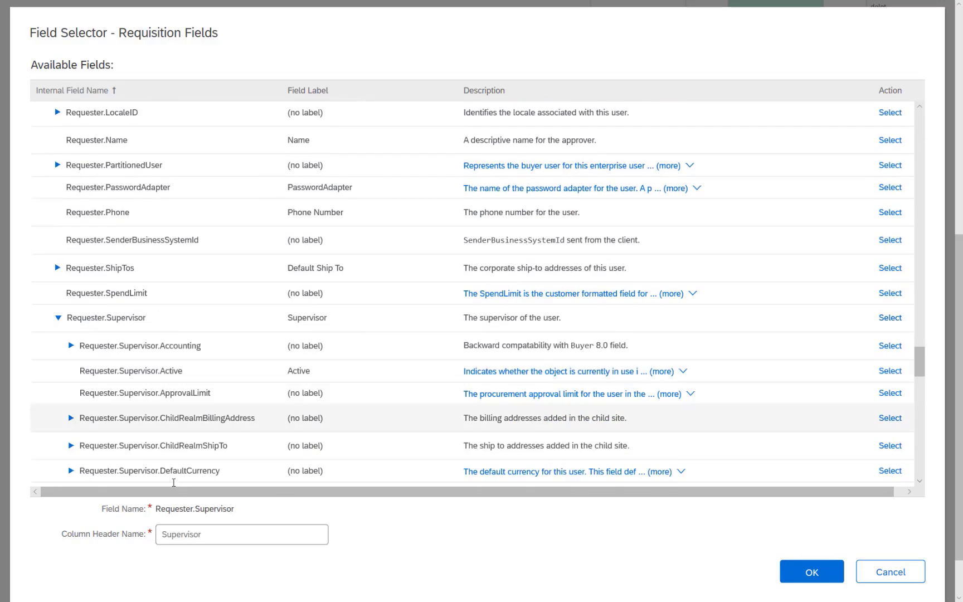
Copy the Supervisor field name and paste it into Excel cell C3
left_click_drag(242, 513, 156, 513)
key("Tab")
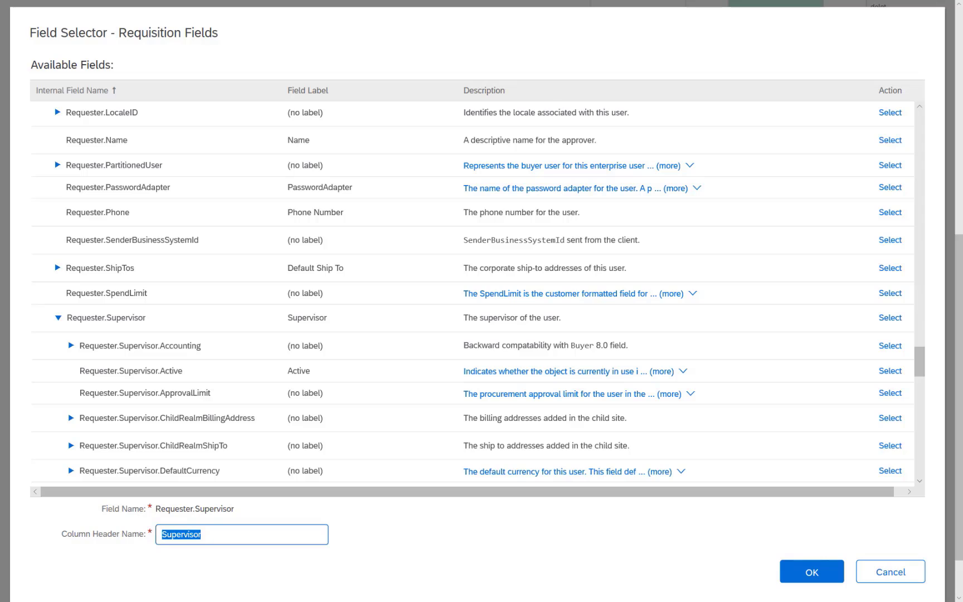
key("ctrl+c")
key("alt+Tab")
key("ctrl+v")
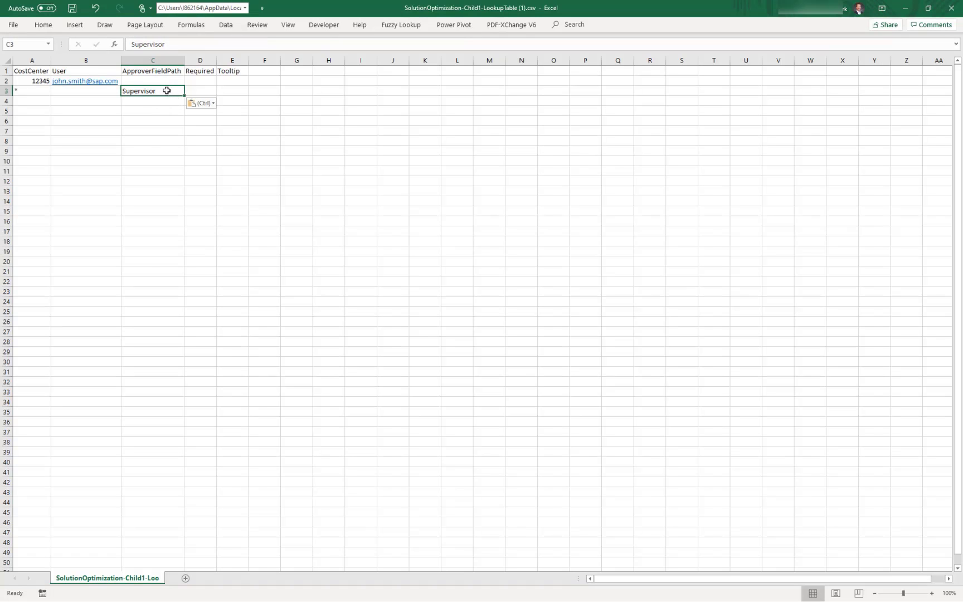
Make C3 read Requster.Supervisor and set Required to TRUE and FALSE for the two rows
double_click(168, 91)
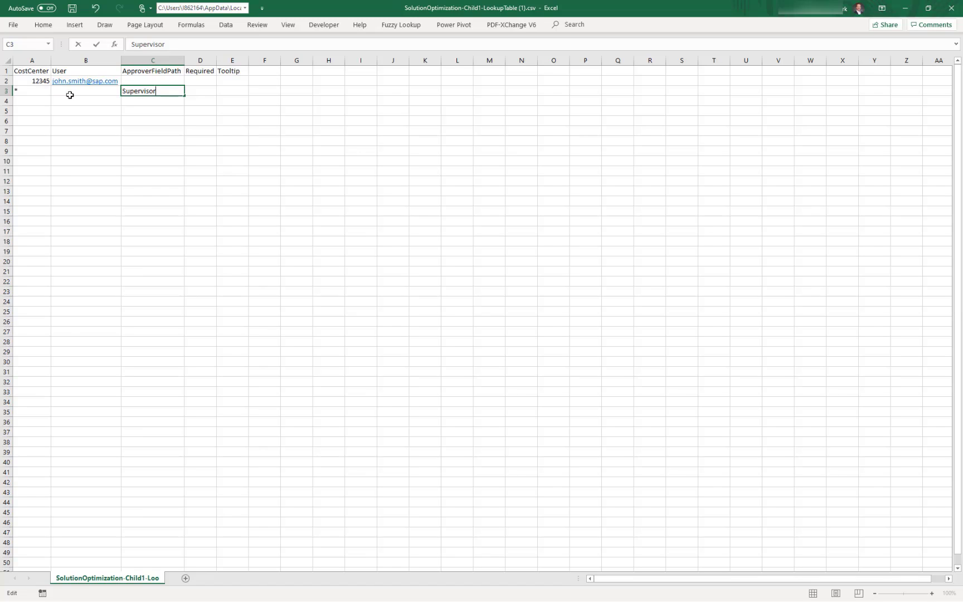
type("Requster.")
key("Tab")
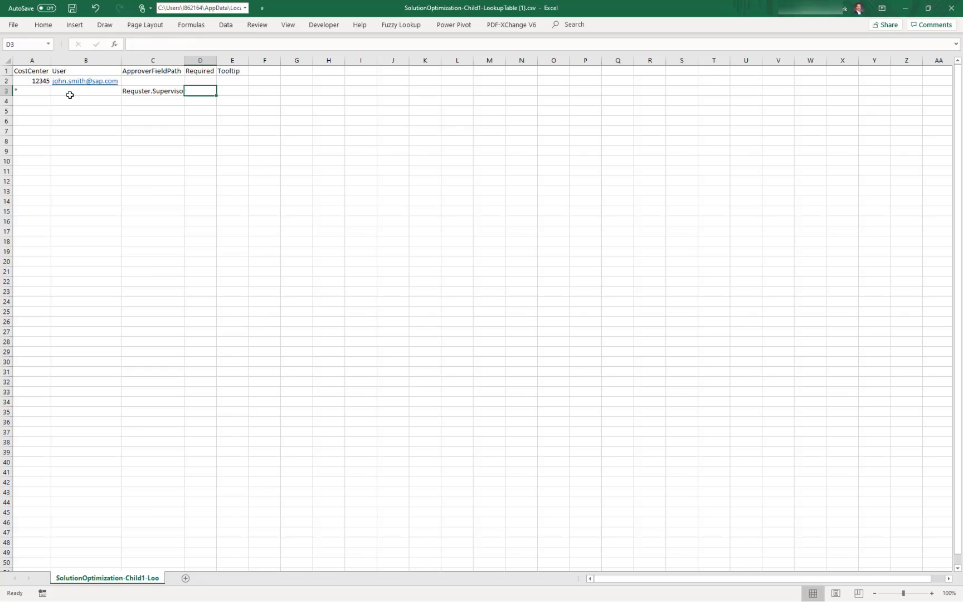
key("Up")
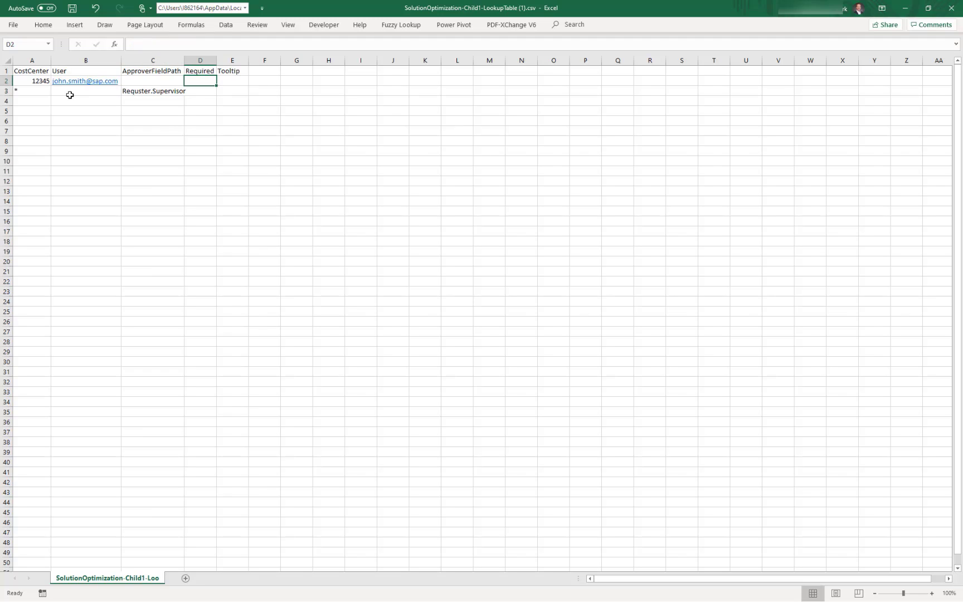
type("TRUE")
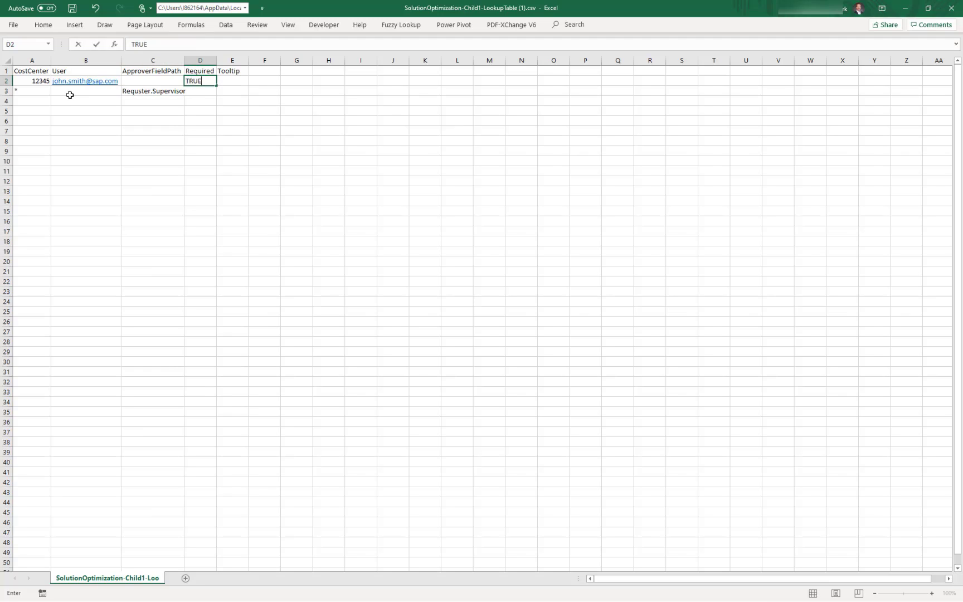
key("Return")
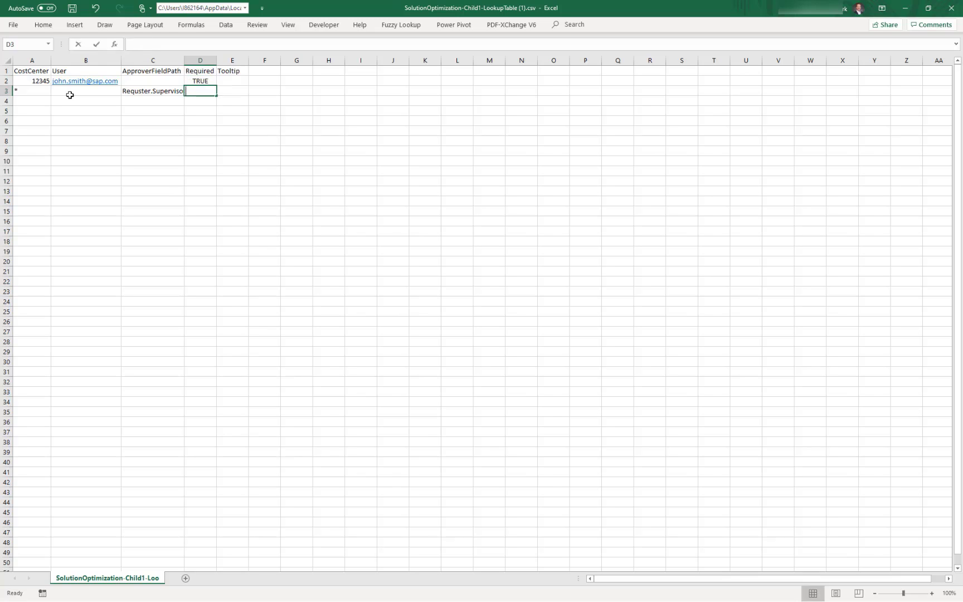
type("false")
key("Return")
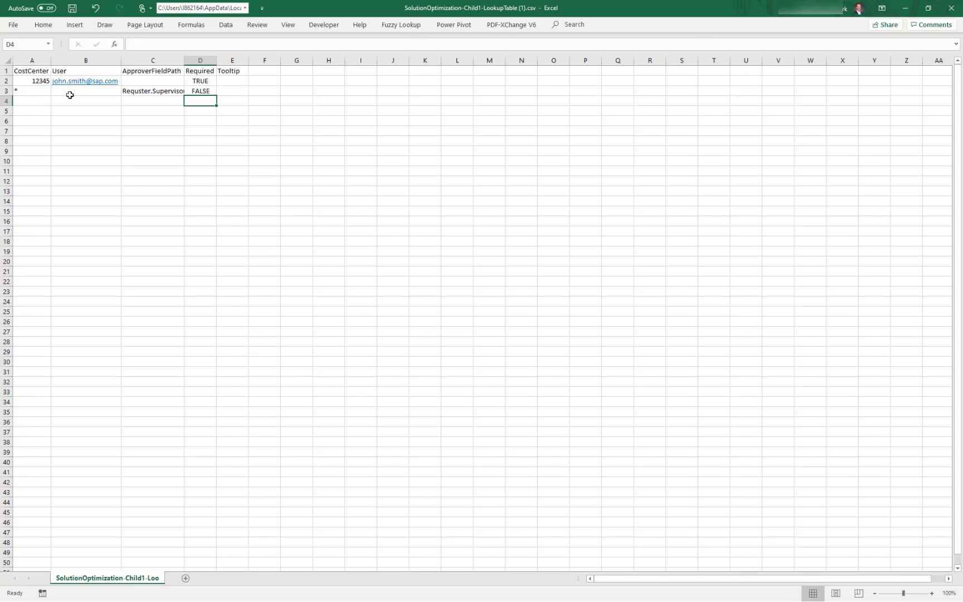
Add a Group column, route the * row to Customer Administrator, and clear its field path
left_click(195, 60)
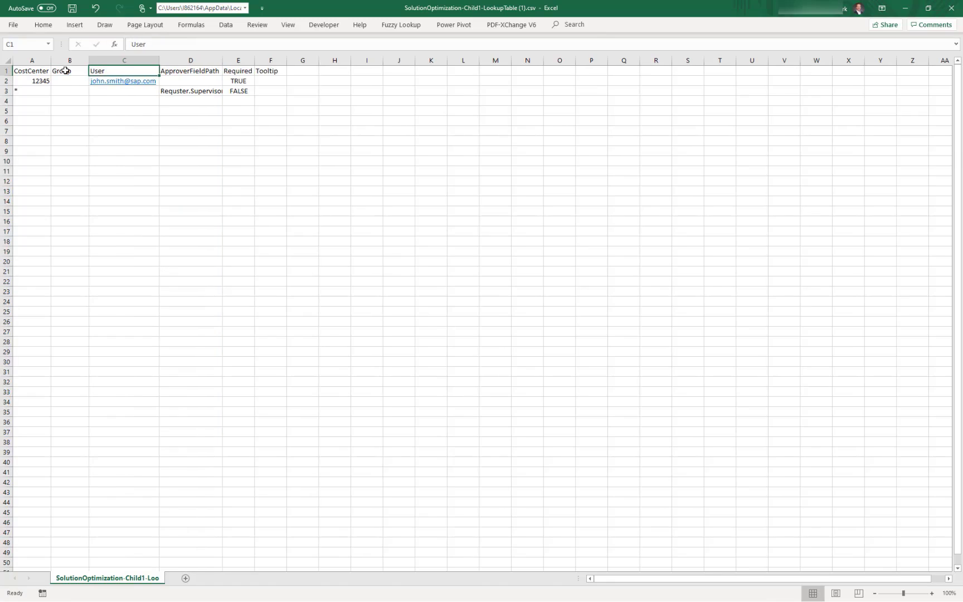
key("Right")
key("Down")
key("Down")
key("Delete")
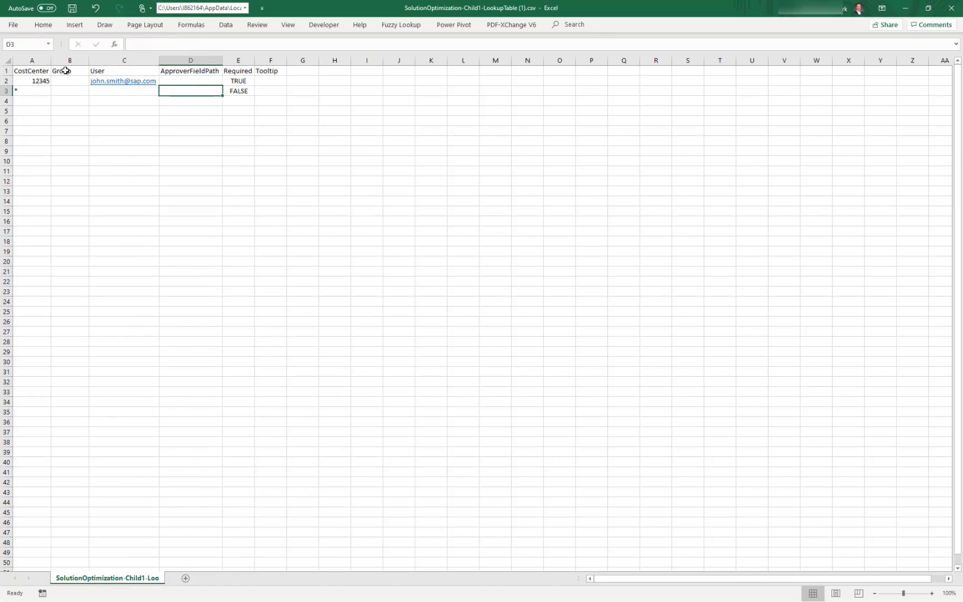
key("Left")
key("Left")
type("Custo")
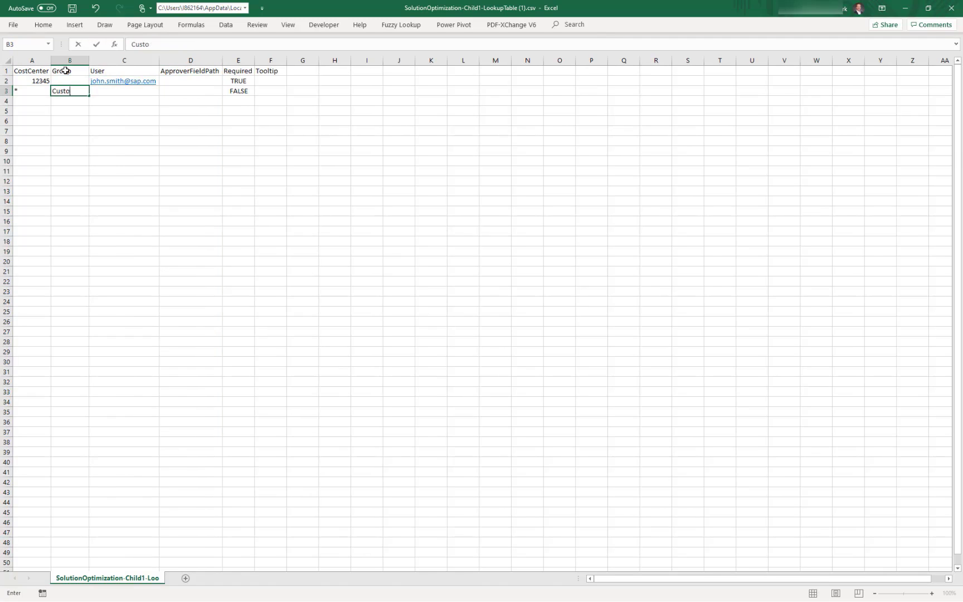
type("mer Administrator")
key("Return")
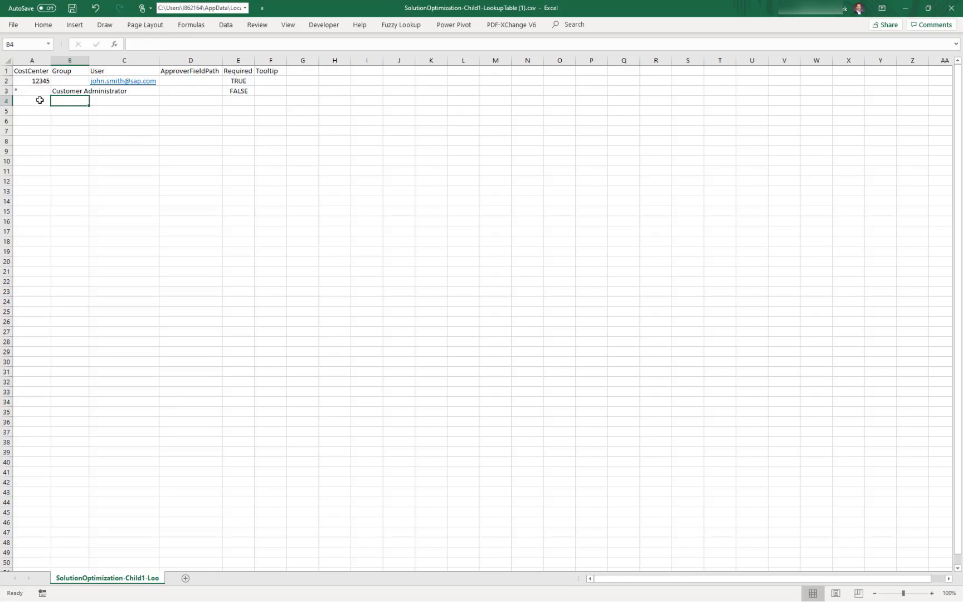
left_click(70, 91)
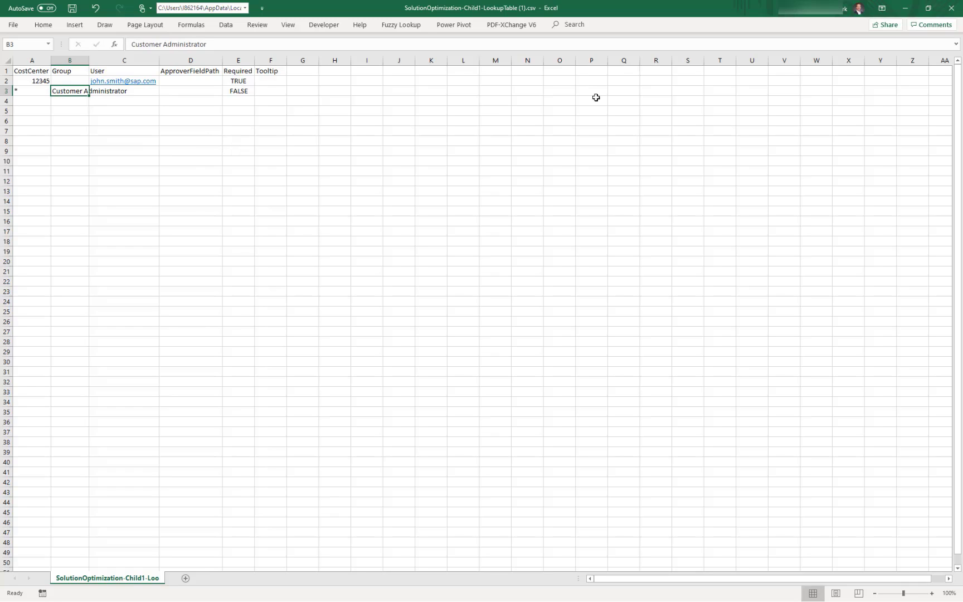
Back in Ariba, chain a new rule onto the Cost Centers rule
left_click(905, 8)
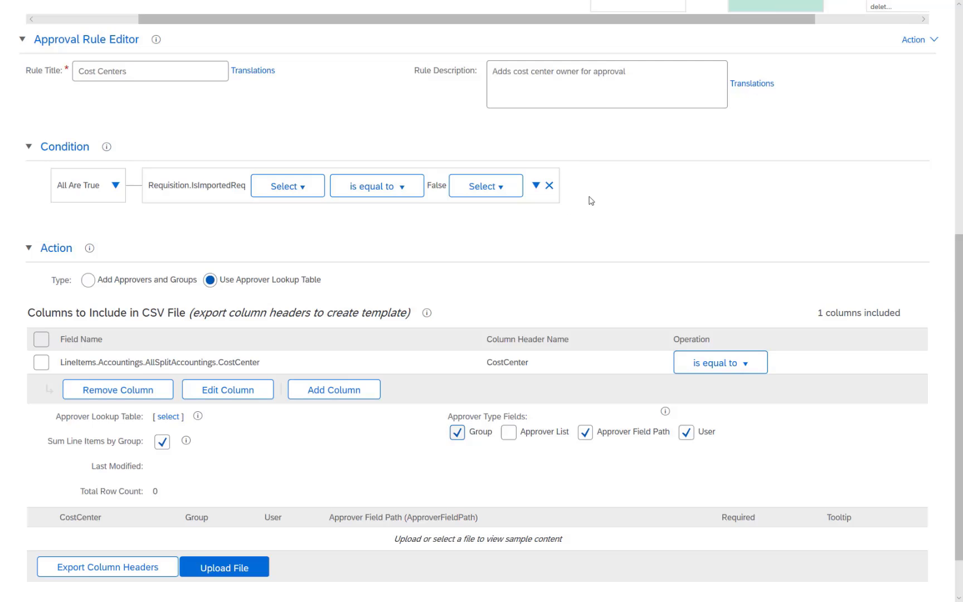
scroll(356, 316, "up", 3)
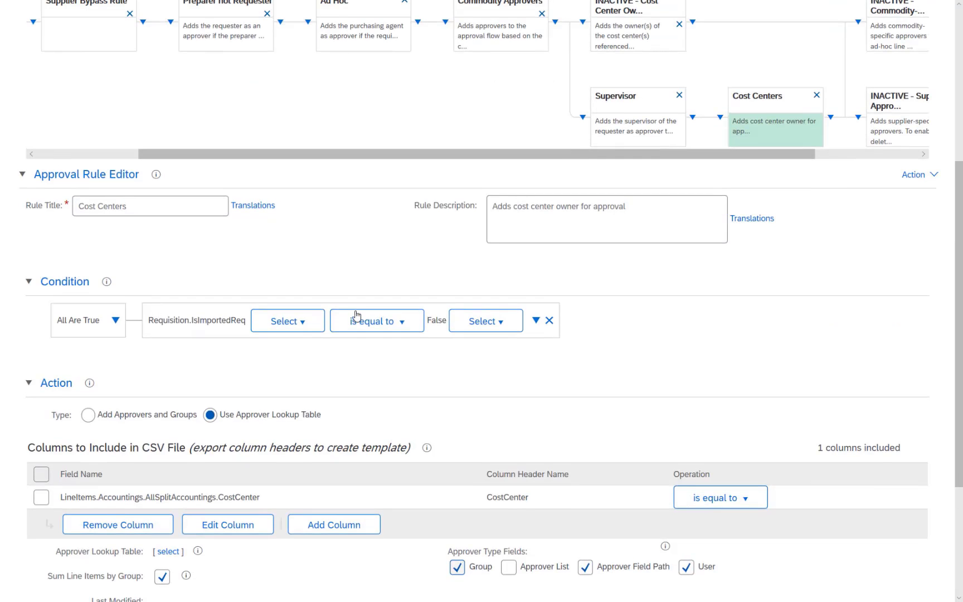
scroll(852, 212, "down", 1)
scroll(891, 212, "up", 2)
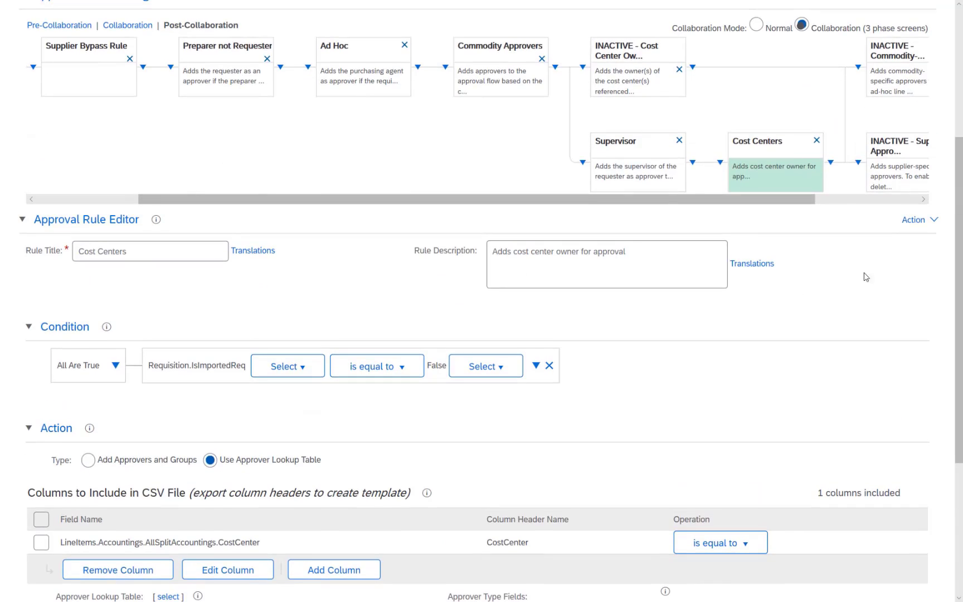
left_click(919, 222)
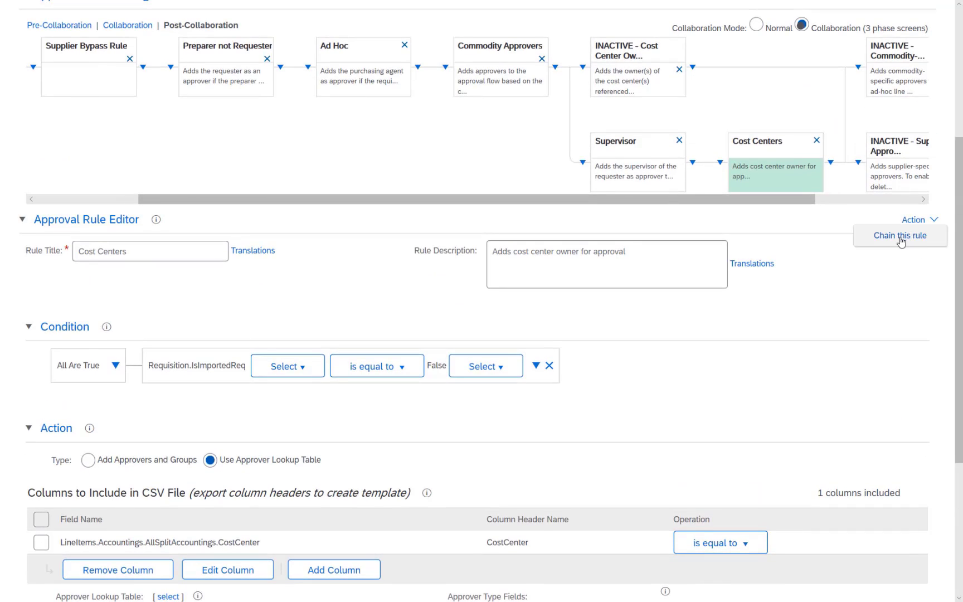
left_click(902, 237)
scroll(243, 352, "down", 2)
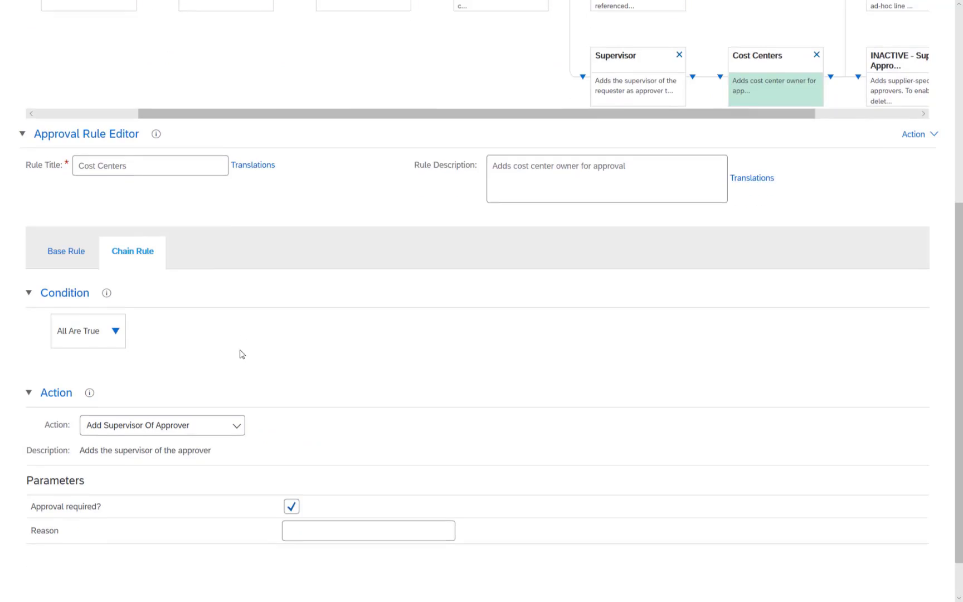
Give the chained rule the predefined condition 'Total Cost Exceeds Approval Limit Of Approver'
left_click(117, 330)
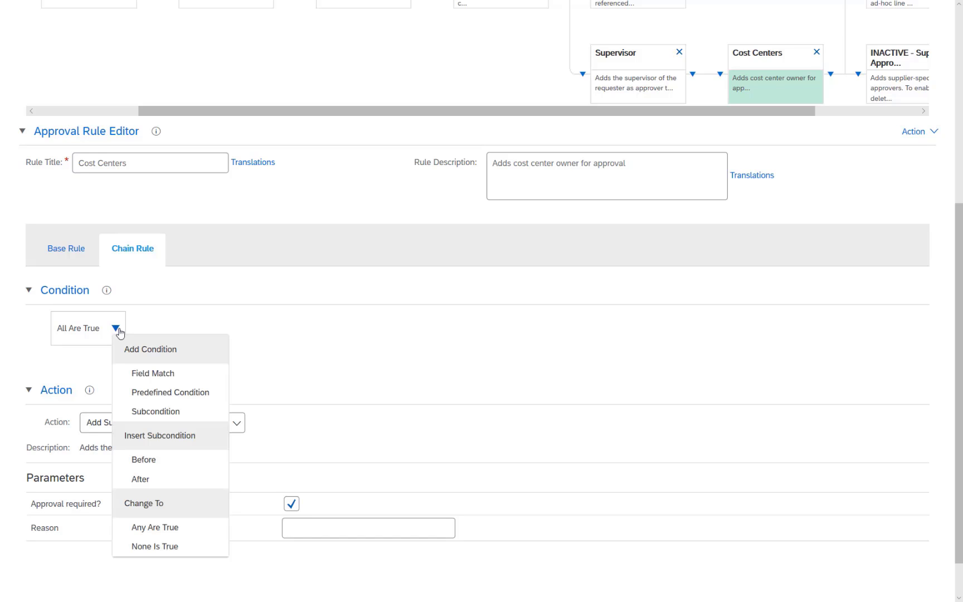
left_click(137, 394)
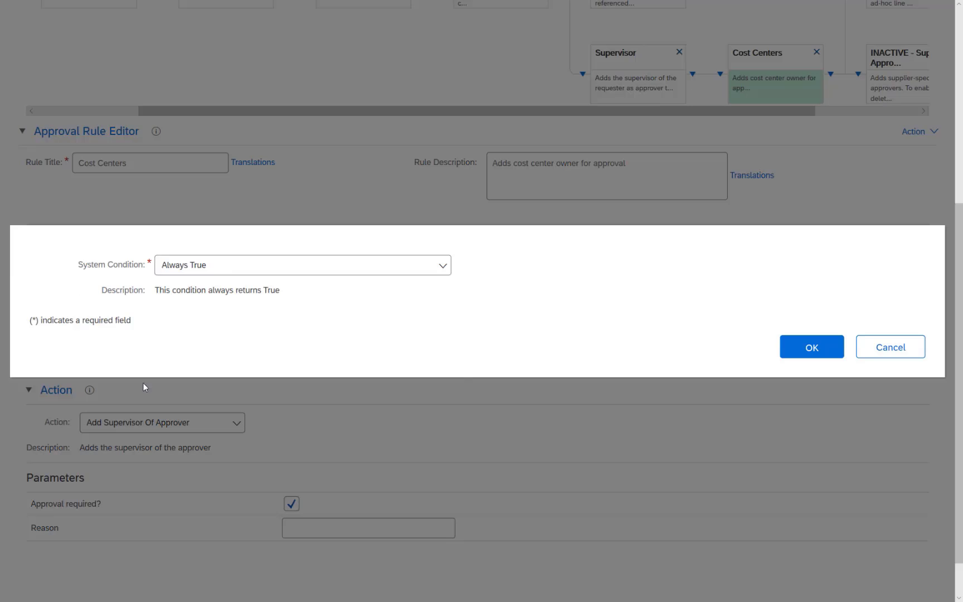
left_click(228, 262)
scroll(183, 472, "down", 10)
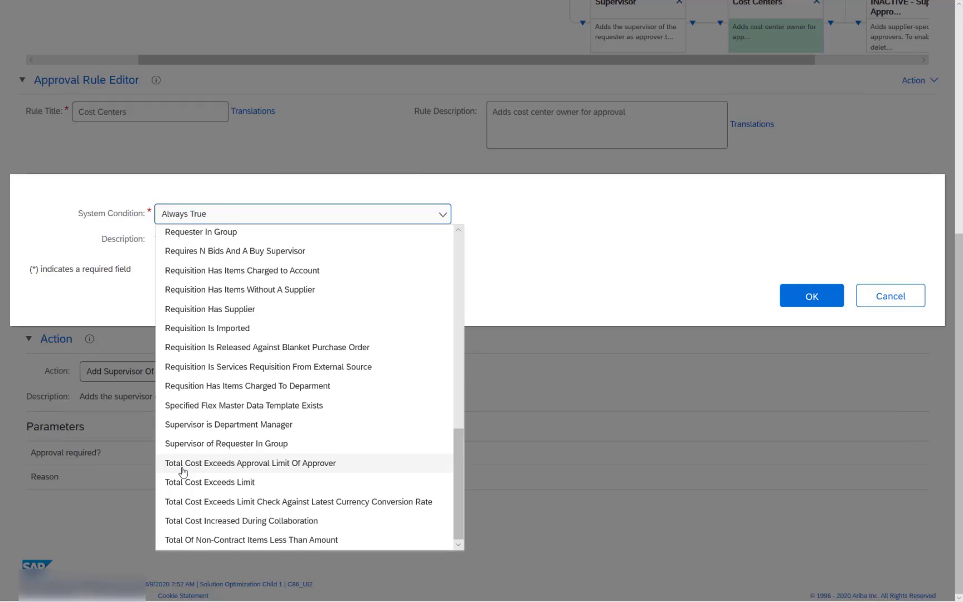
left_click(241, 467)
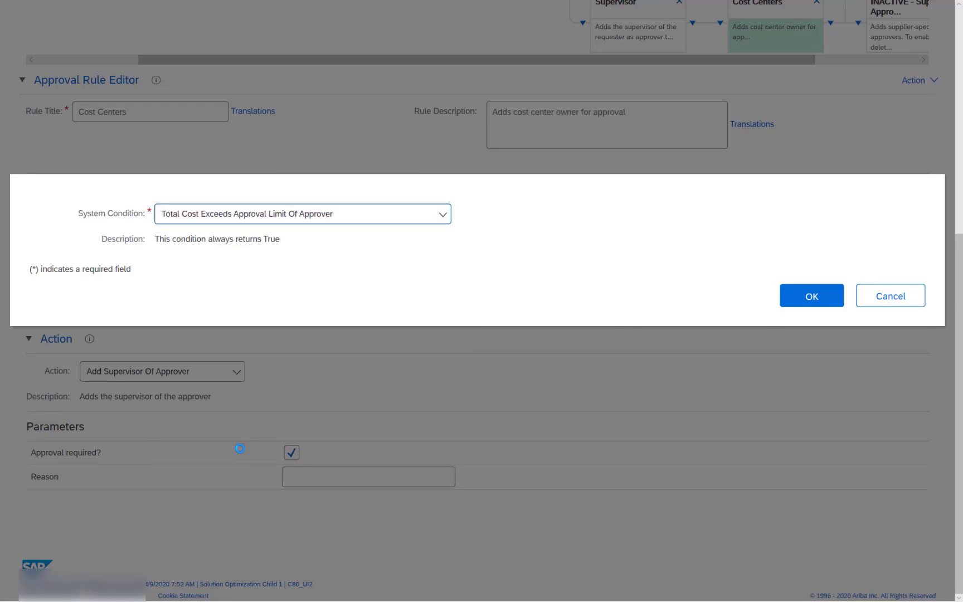
left_click(824, 298)
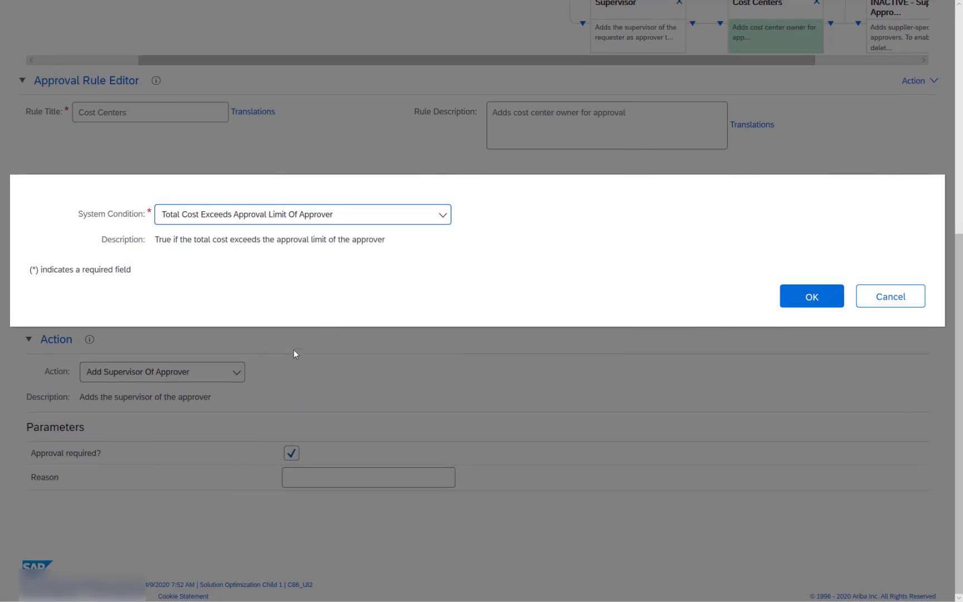
left_click(811, 296)
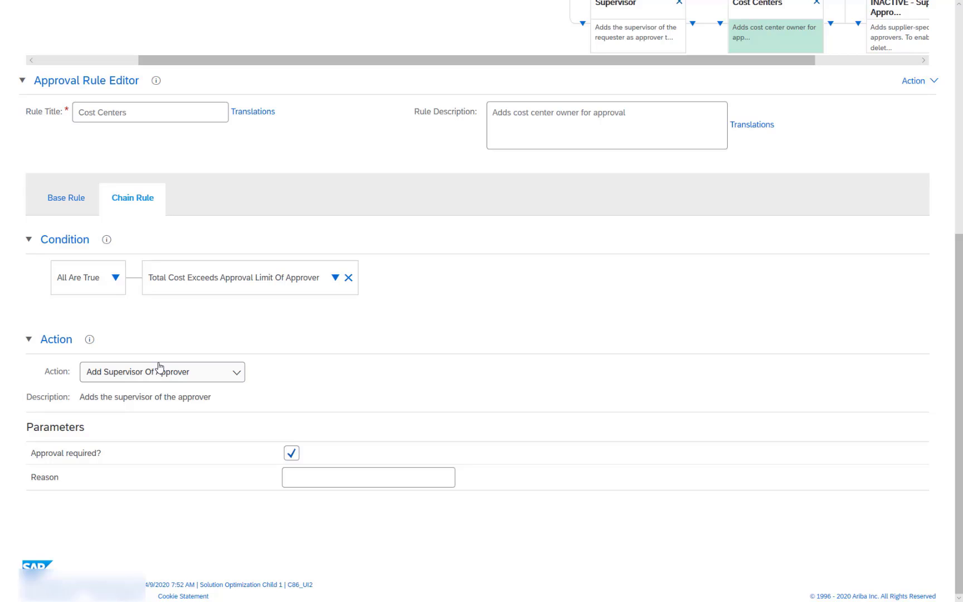
Delete the standalone Supervisor rule card from the approval chain and confirm
scroll(159, 370, "up", 5)
scroll(160, 499, "down", 1)
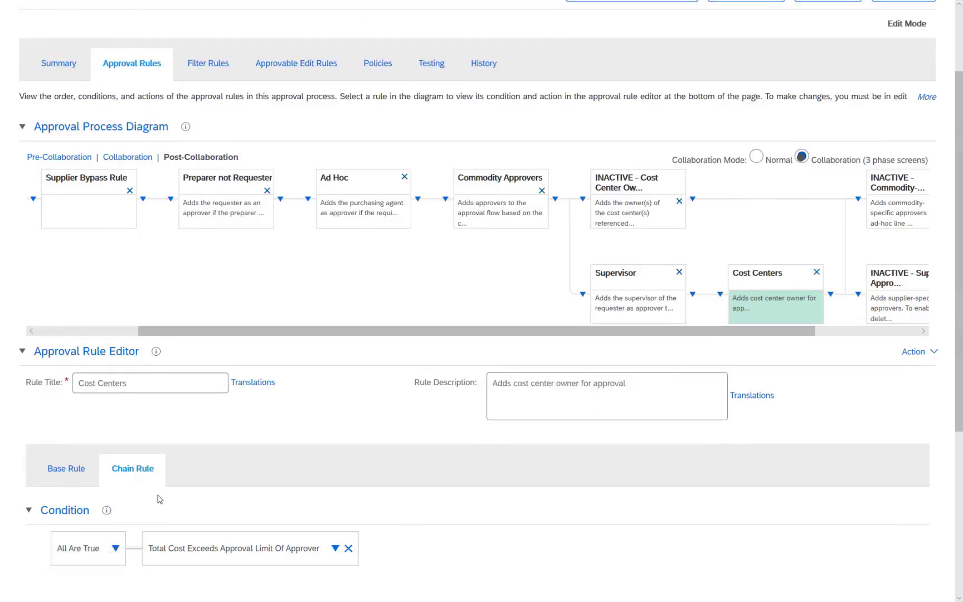
scroll(160, 498, "down", 3)
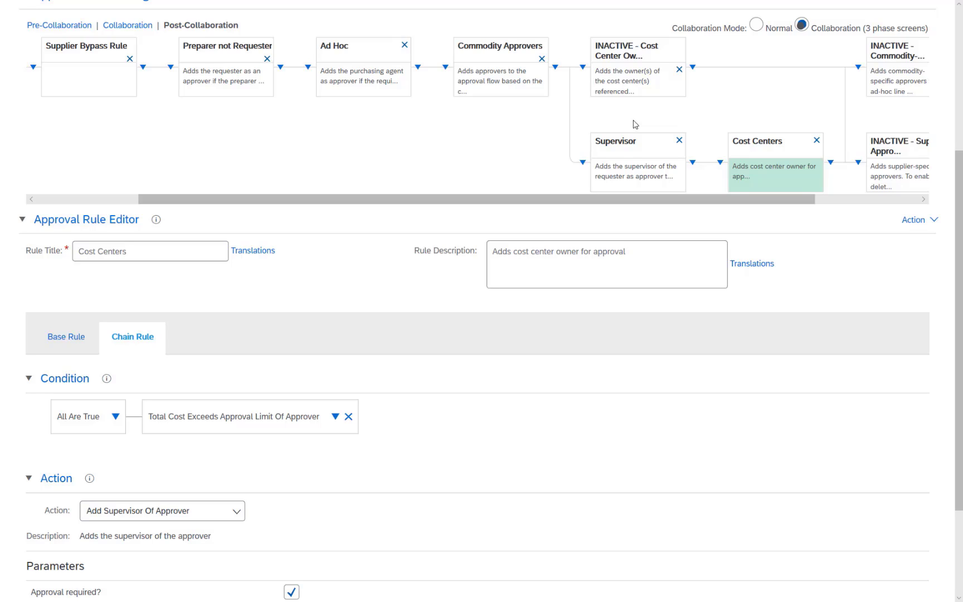
left_click(680, 141)
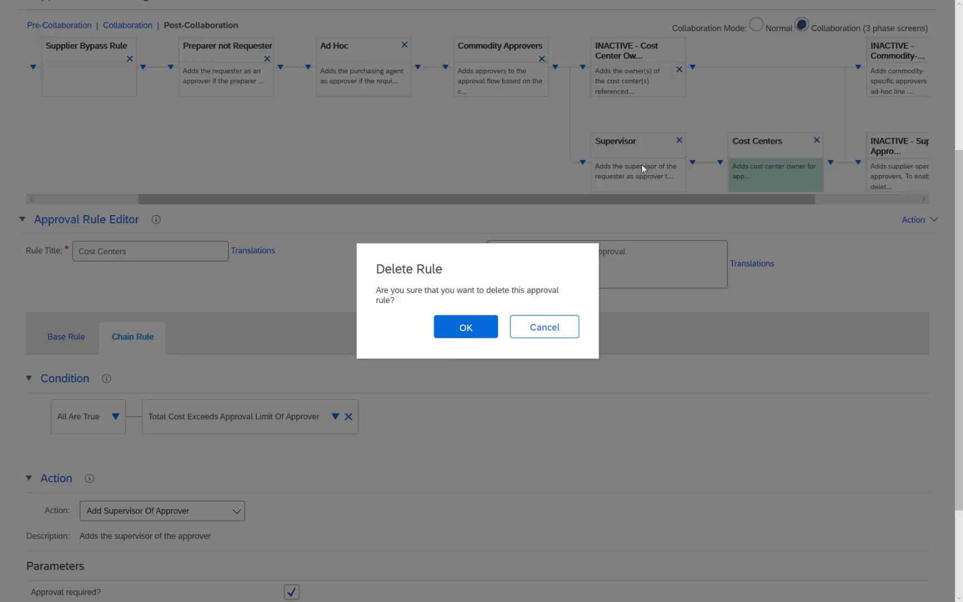
left_click(461, 328)
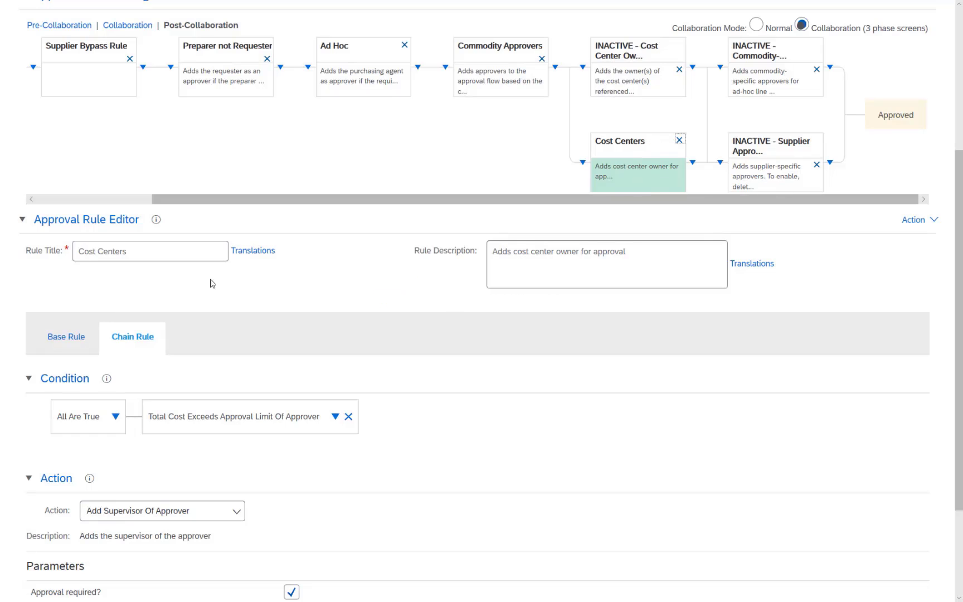
Review the Cost Centers base rule, then head back to Manage Approval Processes
left_click(66, 342)
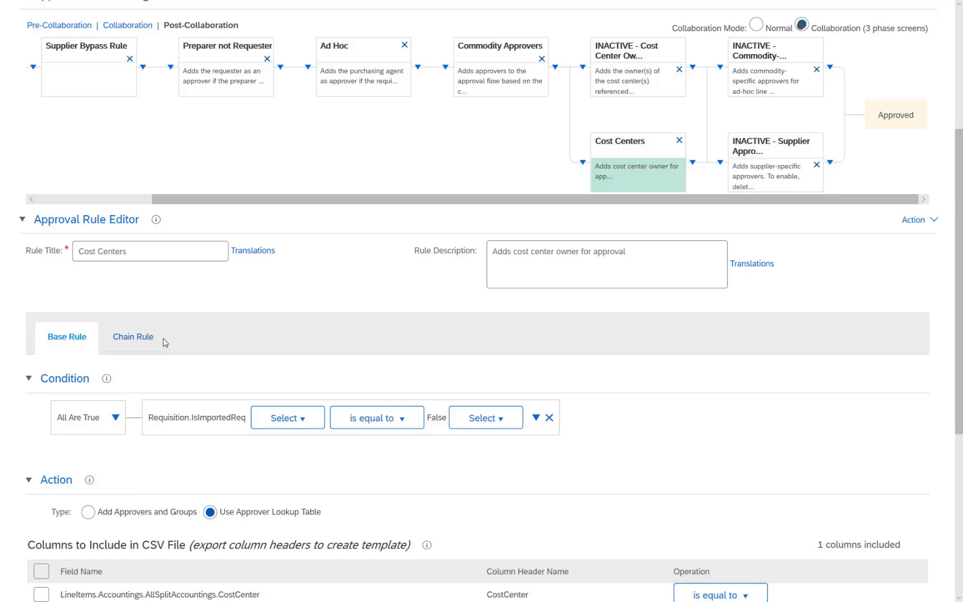
scroll(167, 337, "down", 3)
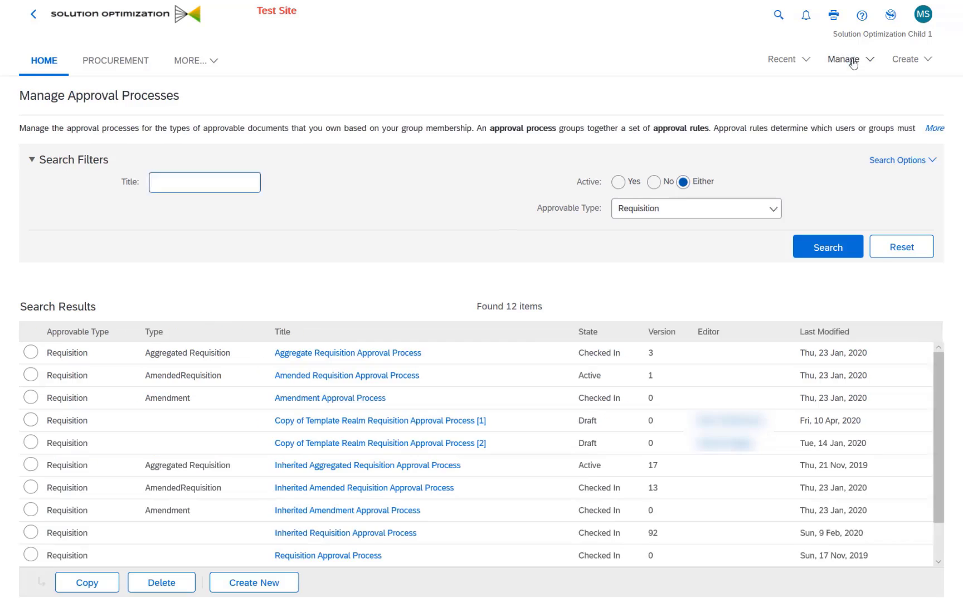
left_click(847, 61)
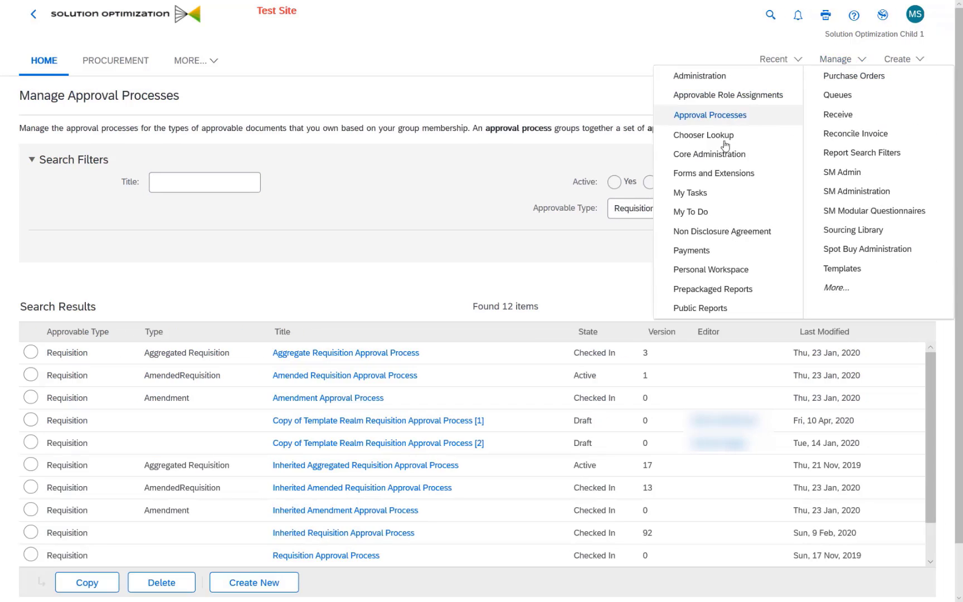
Search the Customization Manager's Approval Process Files page in Core Administration to list every file
left_click(728, 159)
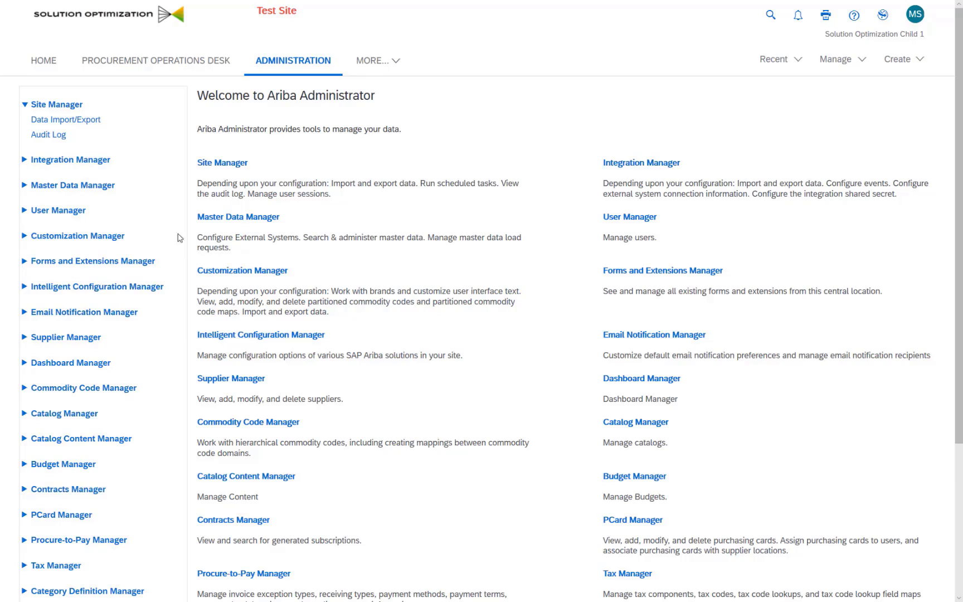
left_click(78, 235)
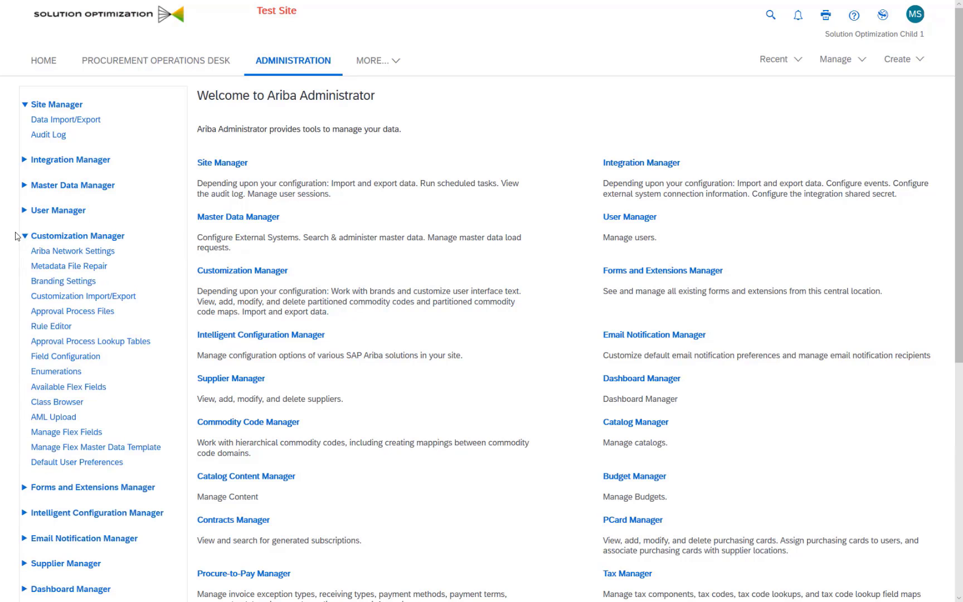
left_click(57, 315)
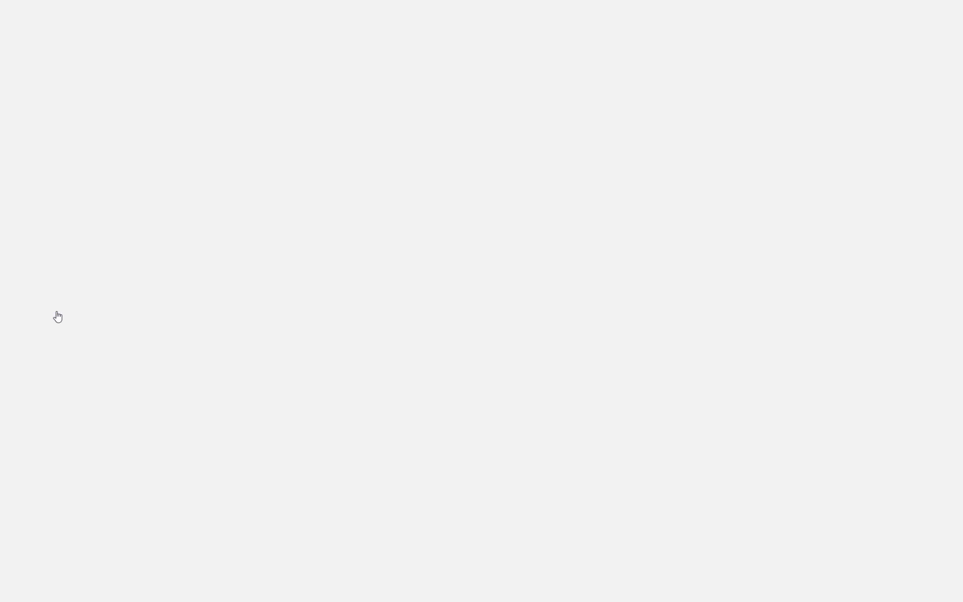
left_click(802, 256)
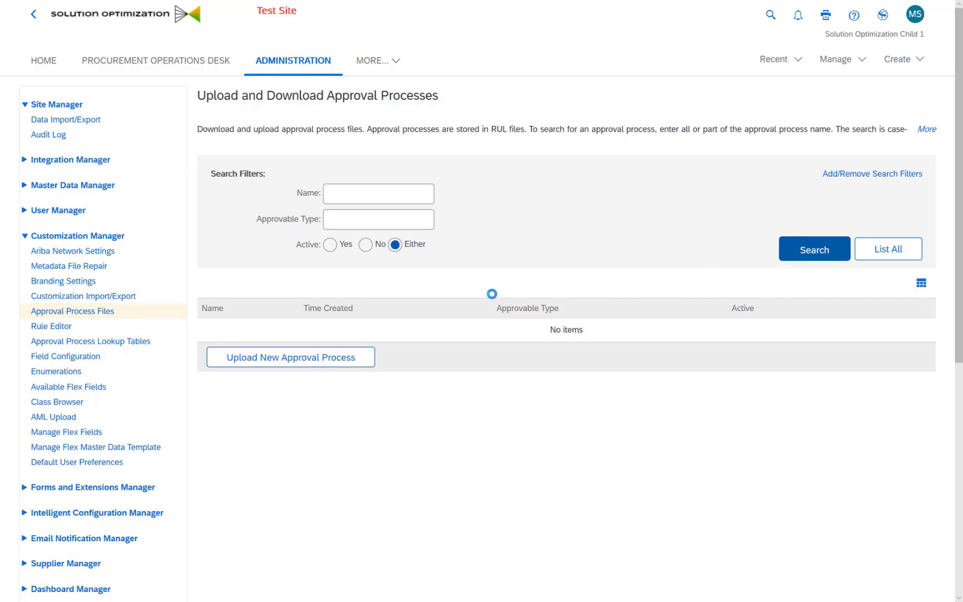
scroll(319, 429, "down", 5)
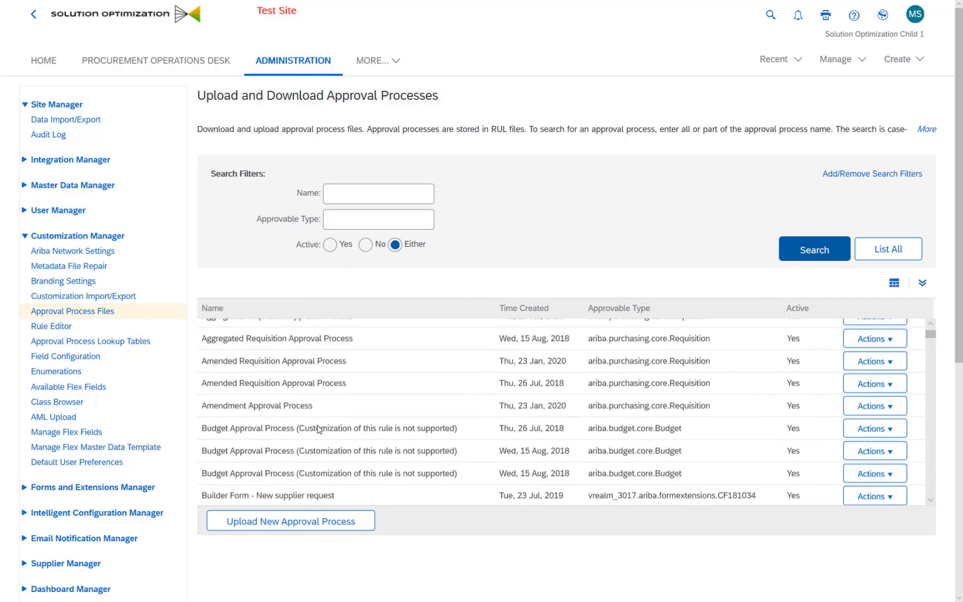